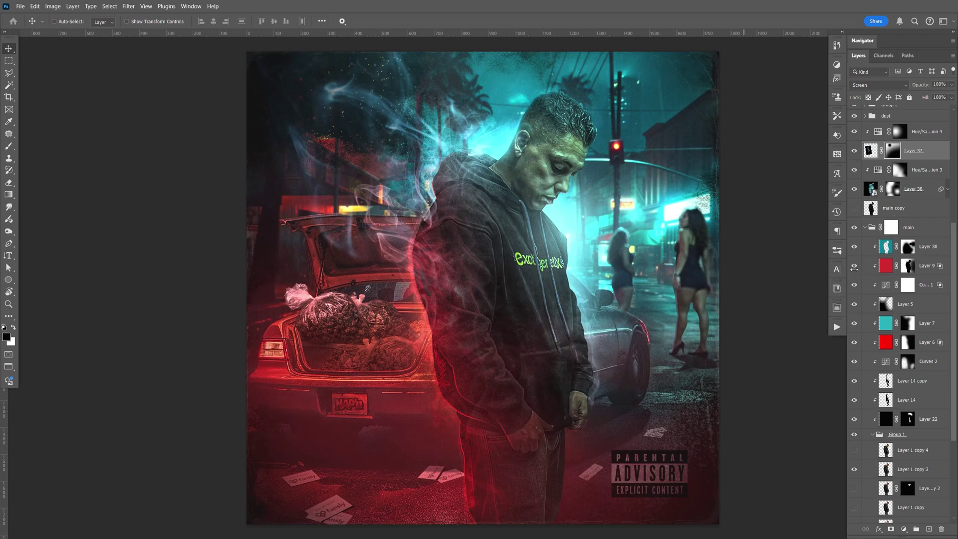
- Delete Layer 9, the masked red fill layer above the figure's curves adjustment
left_click(854, 266)
left_click(856, 267)
left_click(927, 268)
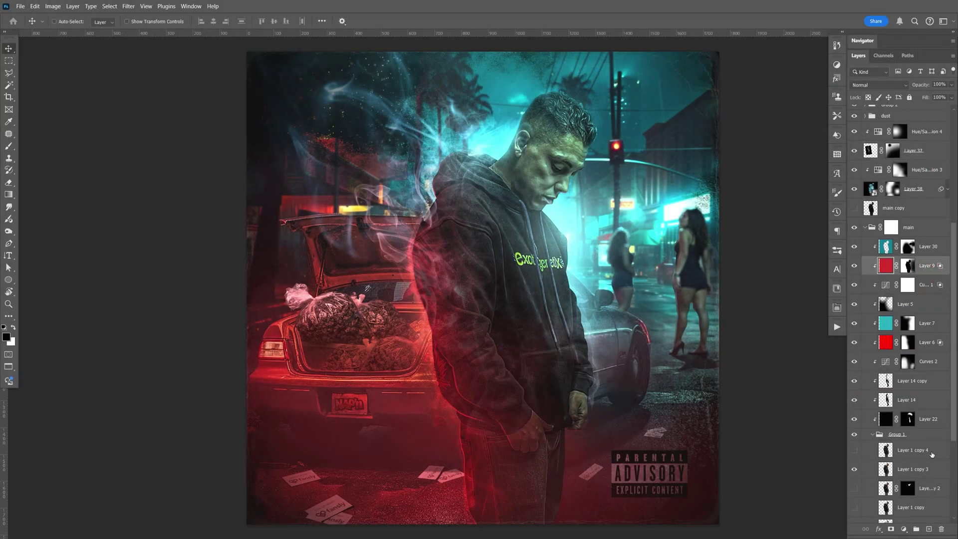
key("Delete")
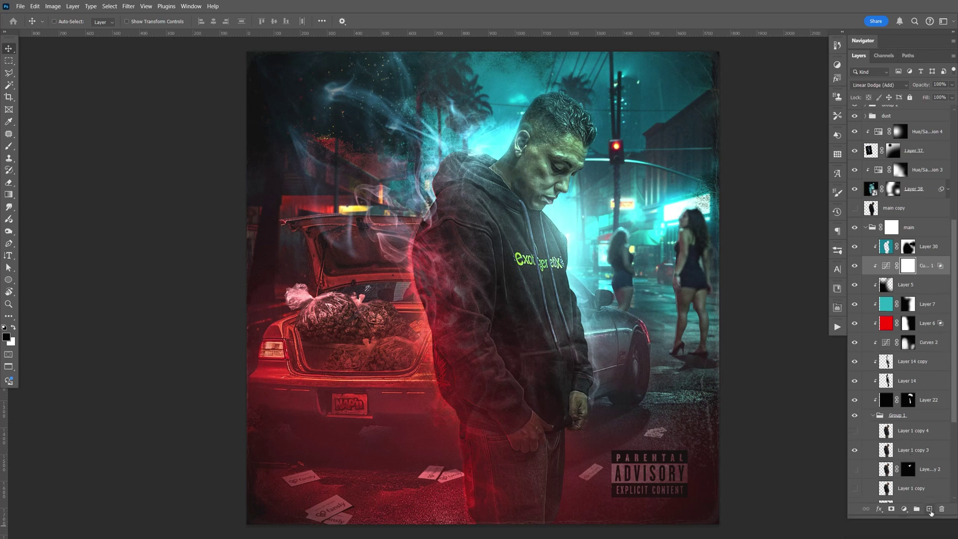
- Add a new layer above the curves adjustment and fill it with pure red, hex ff0000
left_click(930, 508)
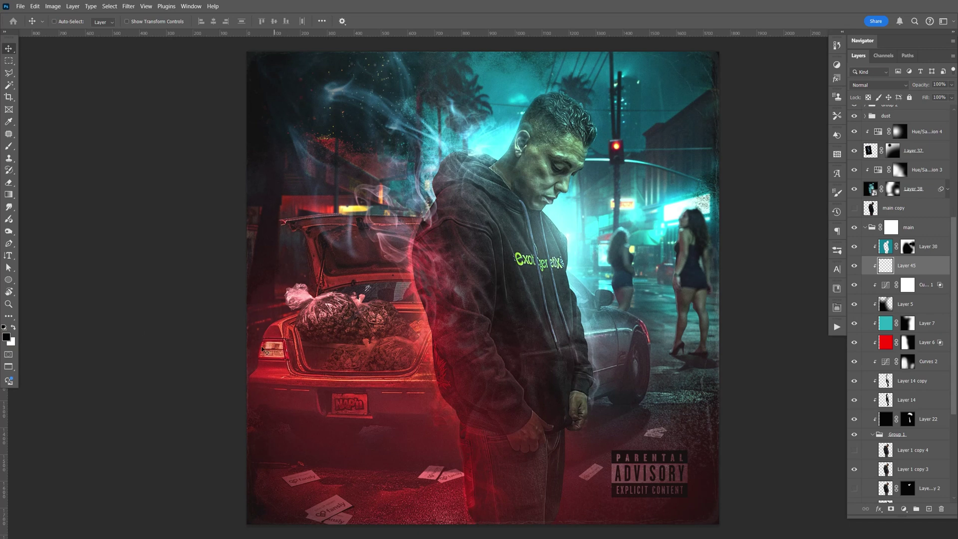
left_click(3, 340)
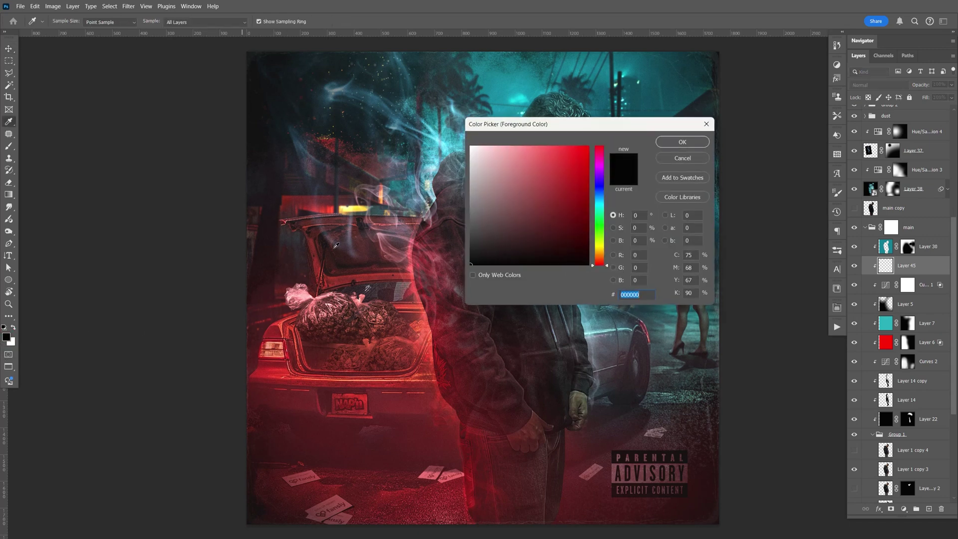
type("ff0000")
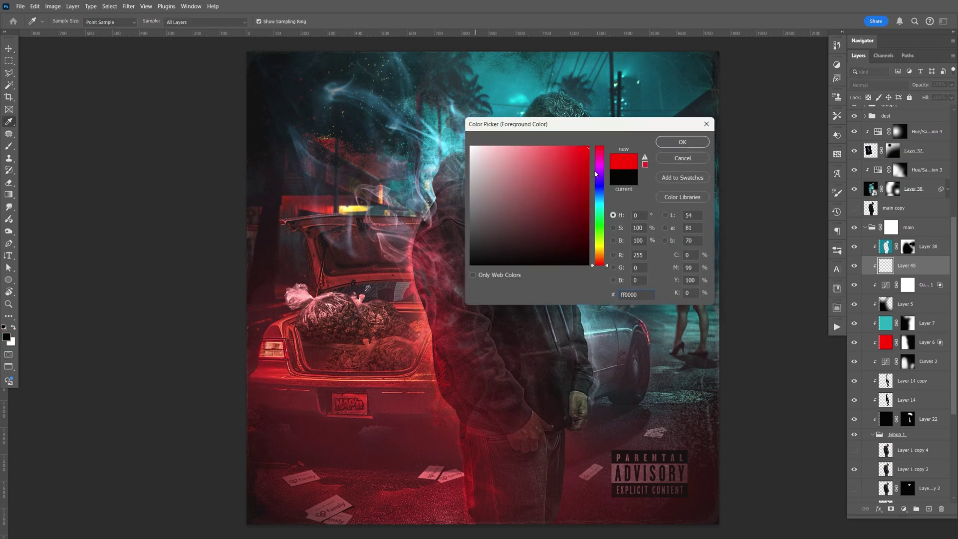
left_click(681, 143)
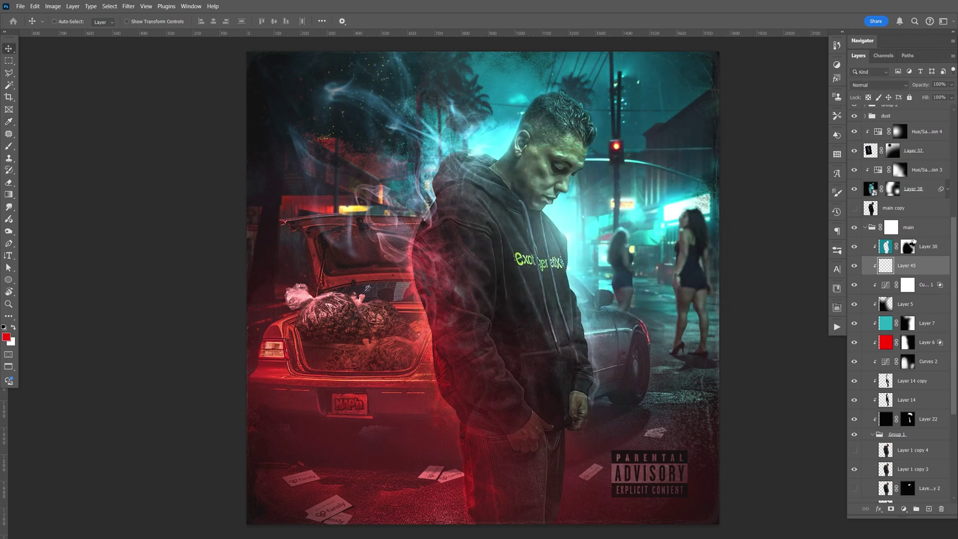
key("alt+BackSpace")
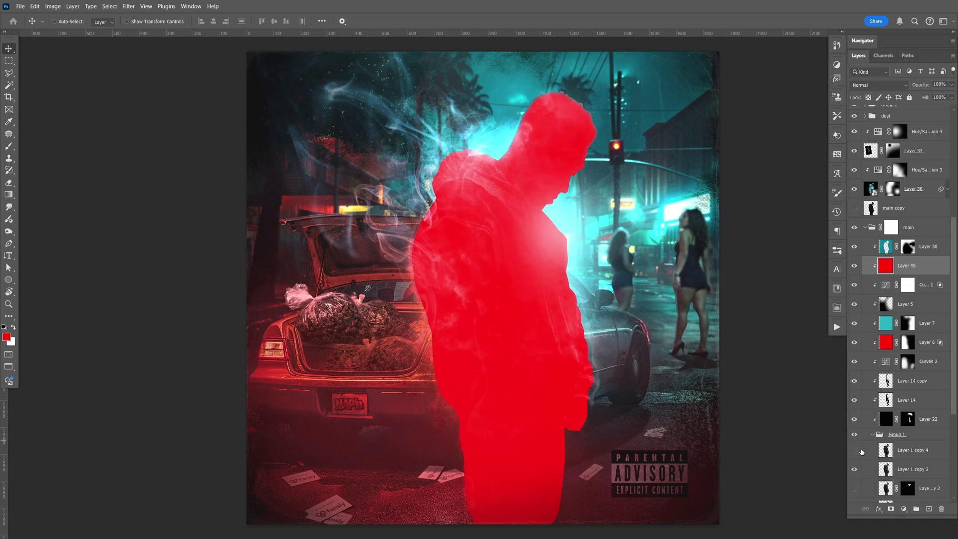
- Load the figure outline from Layer 1 copy 3 as a selection, mask the red fill layer with it and invert the mask
left_click(854, 268)
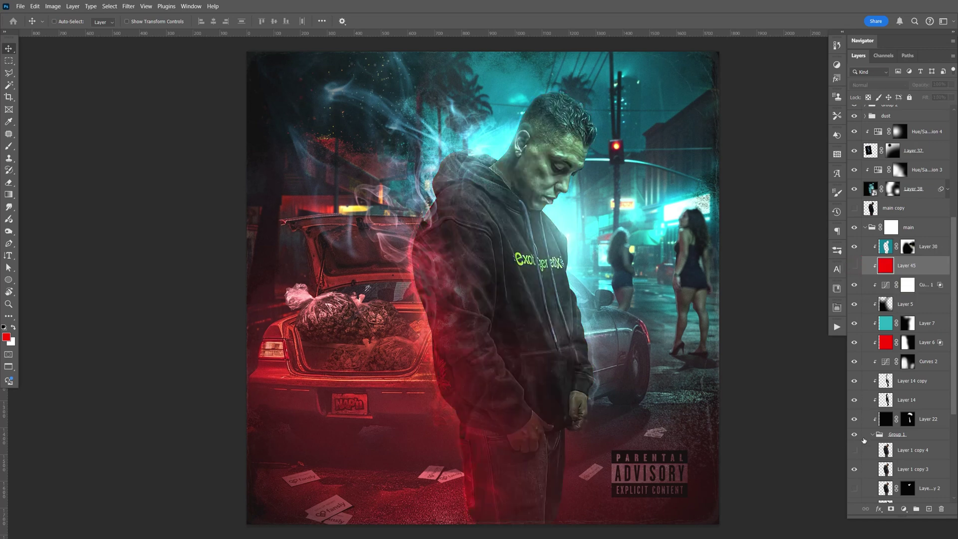
left_click(855, 469)
left_click(854, 470)
left_click(855, 266)
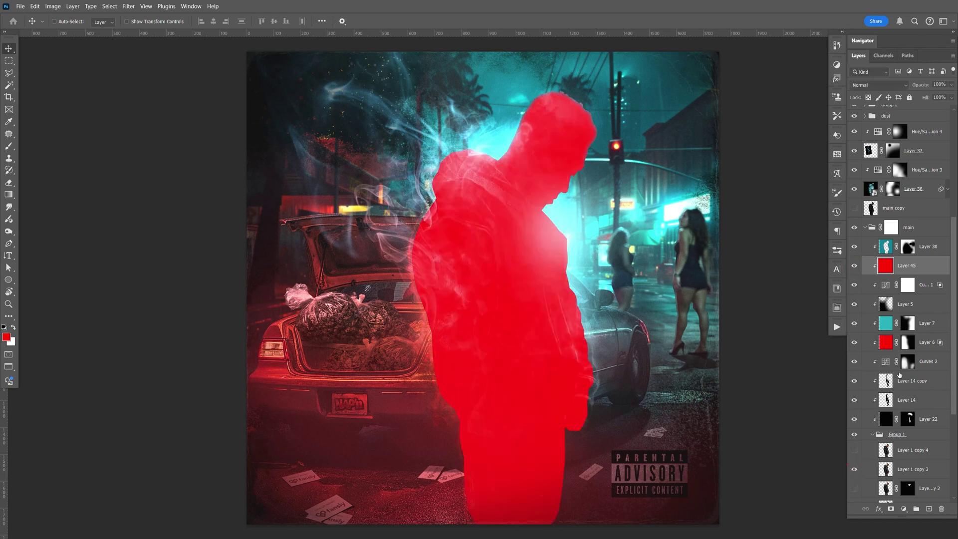
left_click(885, 469, "ctrl")
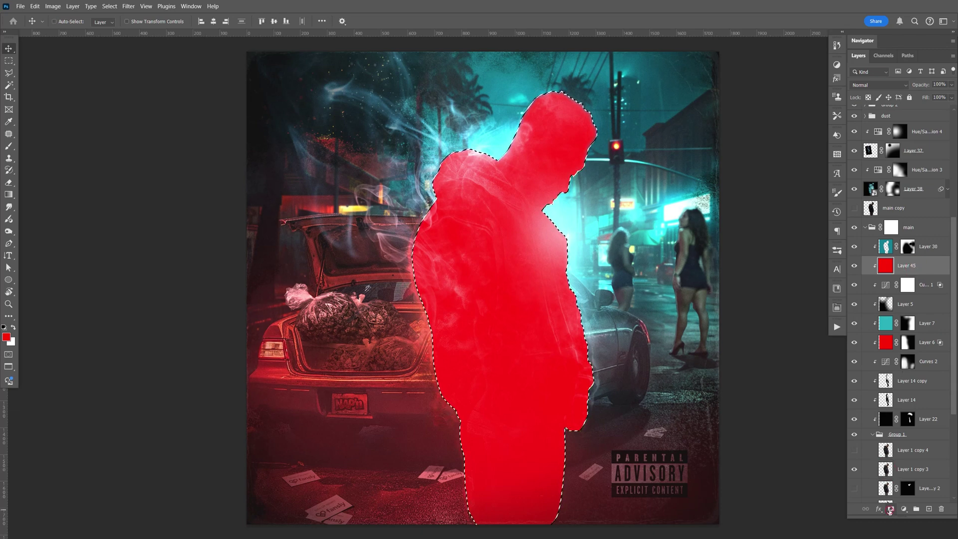
left_click(891, 508)
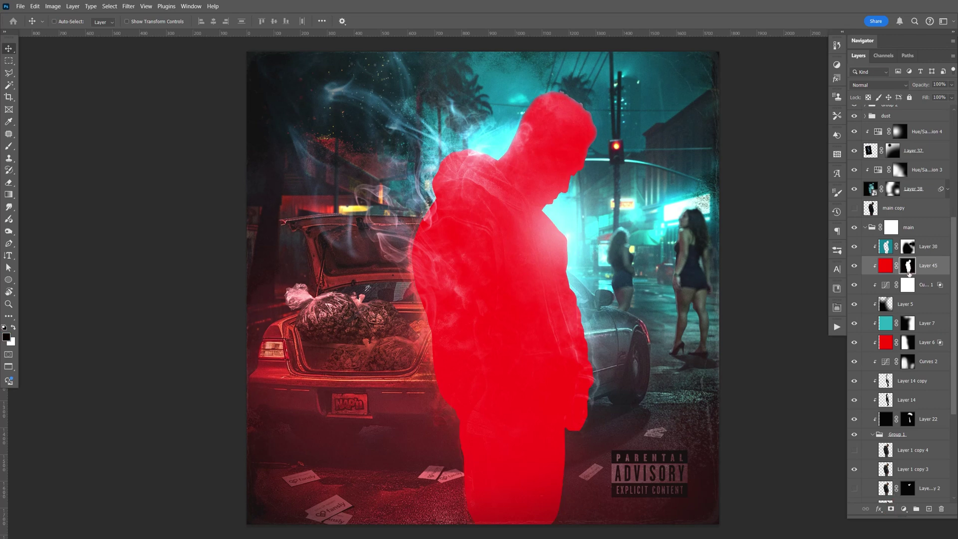
key("ctrl+i")
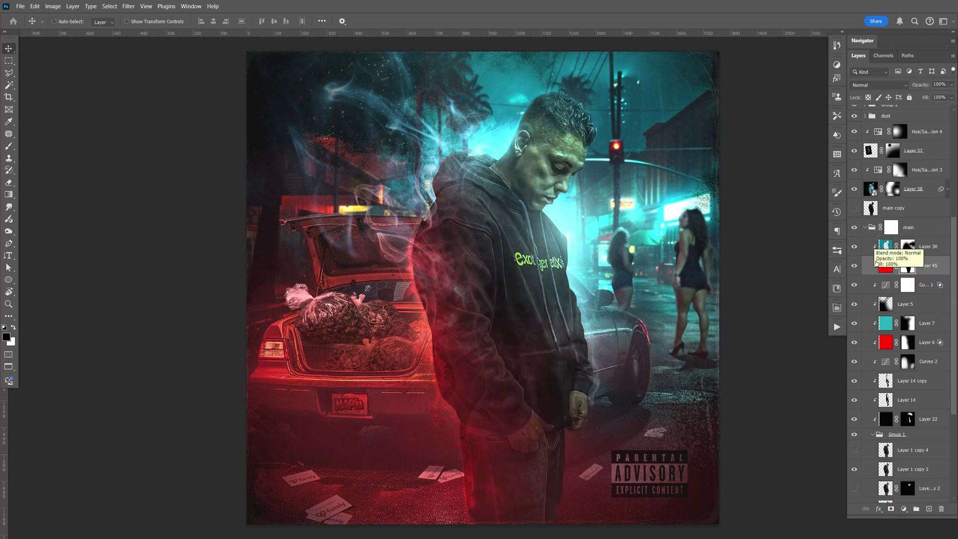
- Unlink the red layer's mask and shift it slightly to expose a thin red rim along the figure's back
left_click(896, 267)
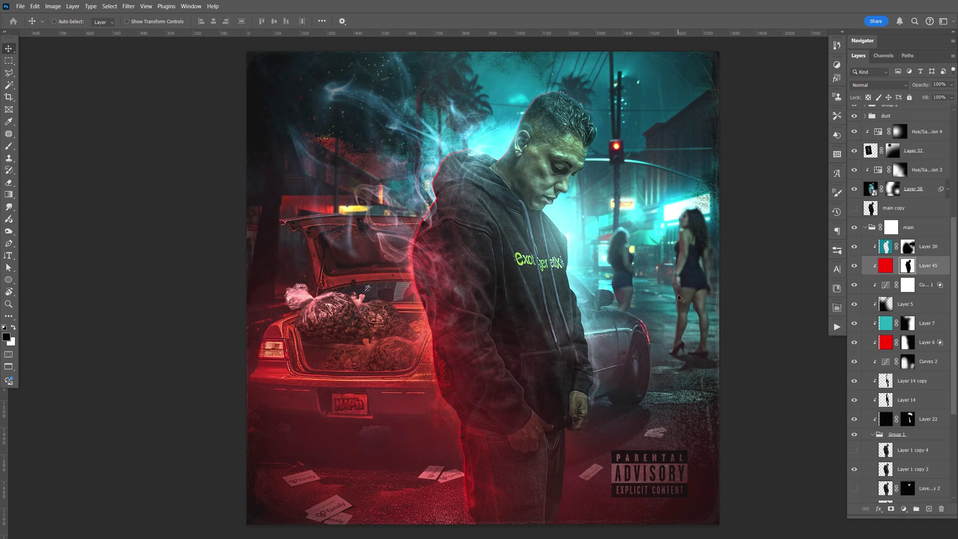
key("ctrl+plus")
key("ctrl+plus")
key("ctrl+plus")
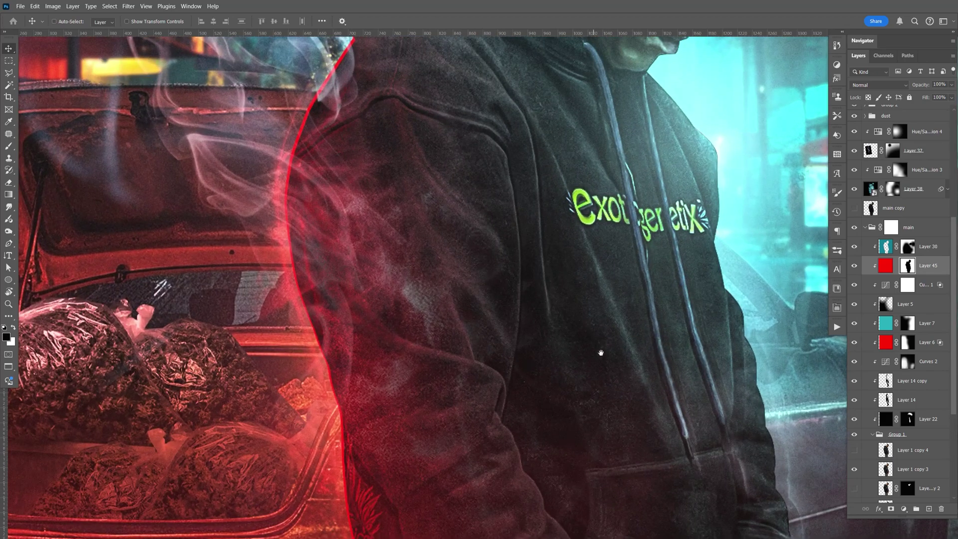
left_click_drag(601, 352, 622, 275)
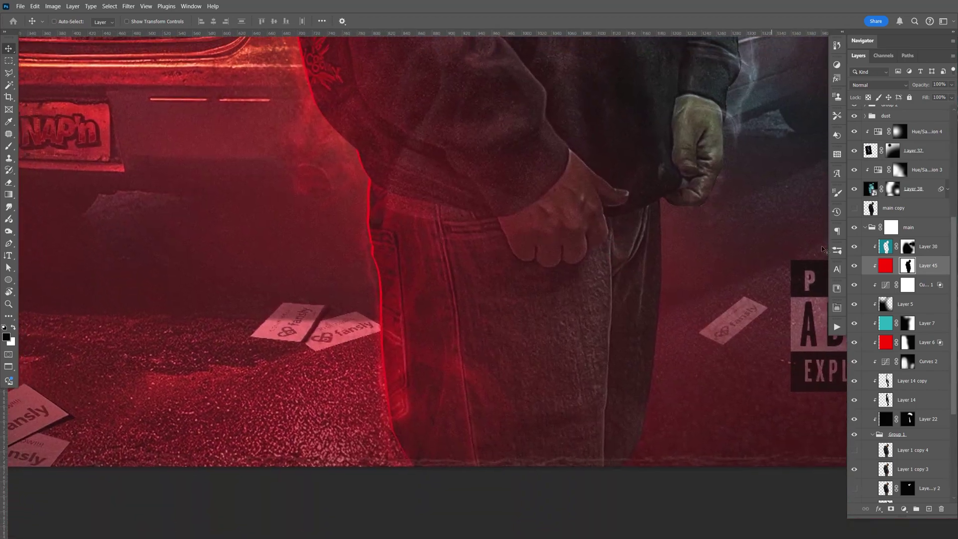
- Target Layer 45's mask with the Brush tool and make white the foreground colour
left_click(904, 269)
key("b")
key("x")
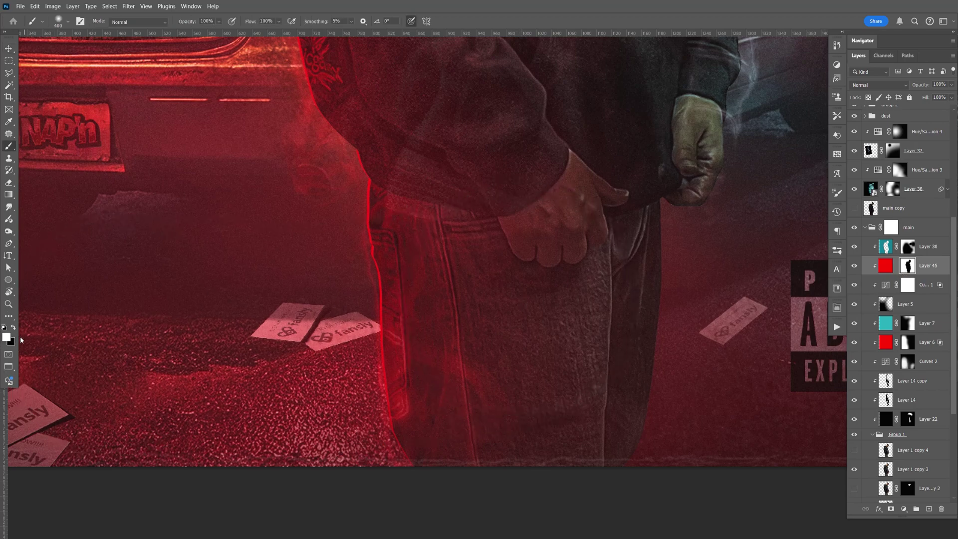
key("x")
key("x")
key("x")
key("x")
key("x")
key("x")
key("x")
key("x")
left_click(7, 337)
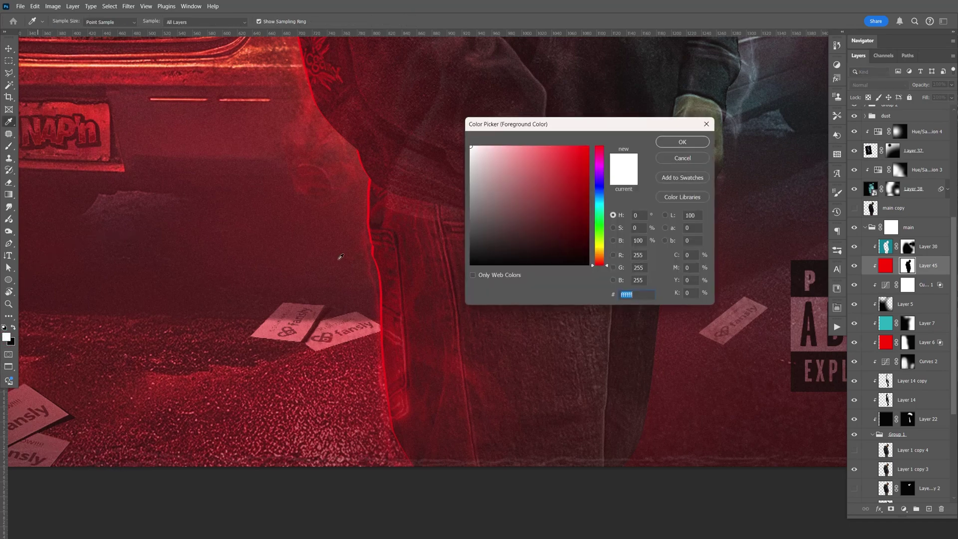
left_click(707, 140)
key("b")
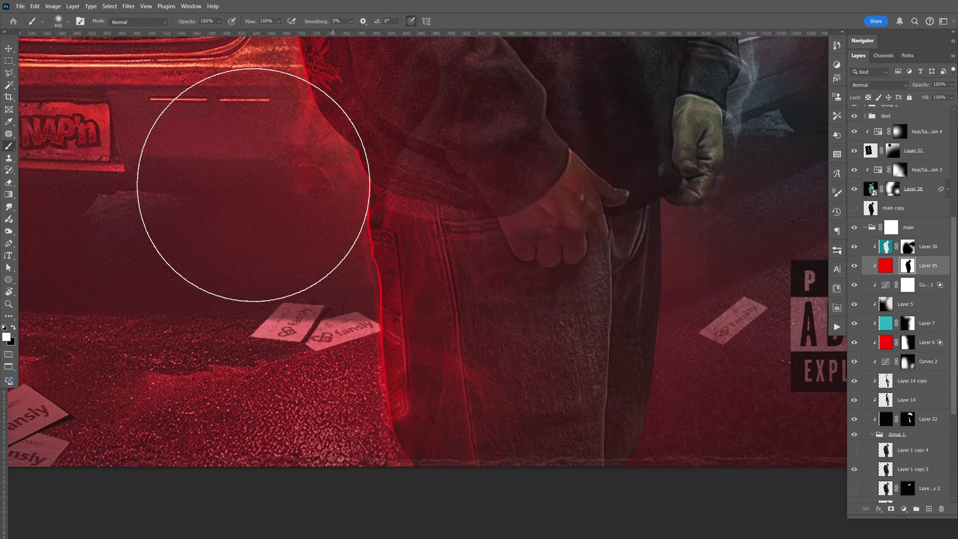
- Set the brush to a harder edge and a size of 6 px, try one stroke over the jeans and undo it
left_click(68, 22)
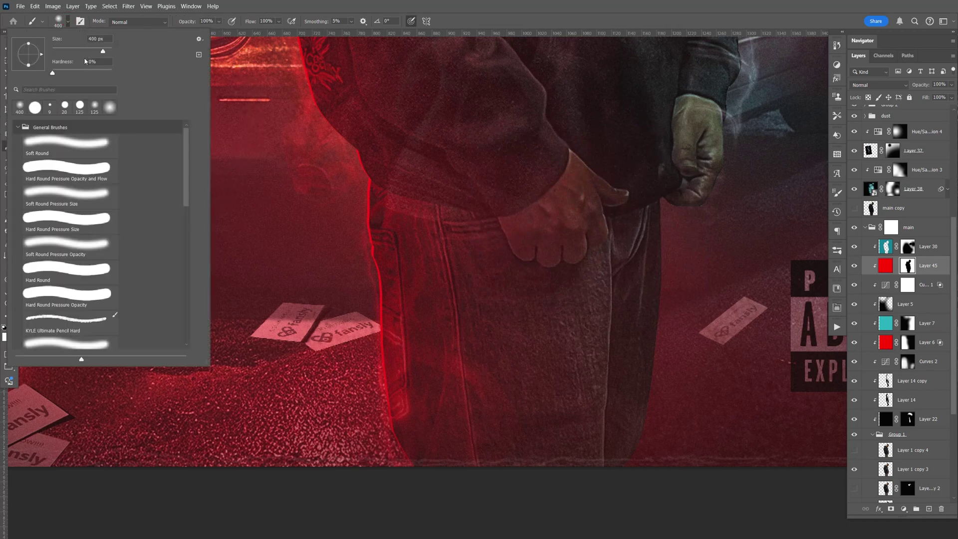
left_click_drag(58, 75, 132, 66)
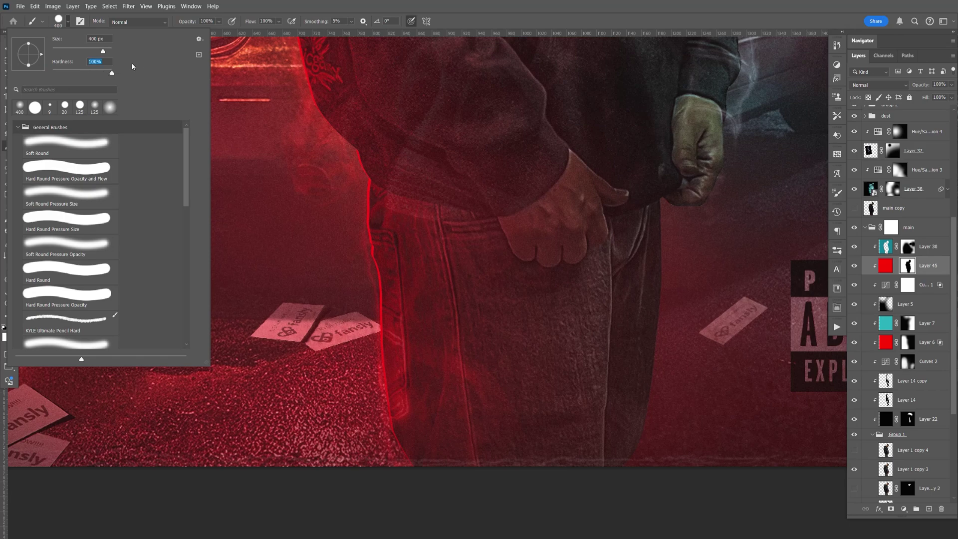
left_click(101, 38)
type("6")
key("Return")
left_click_drag(395, 178, 455, 249)
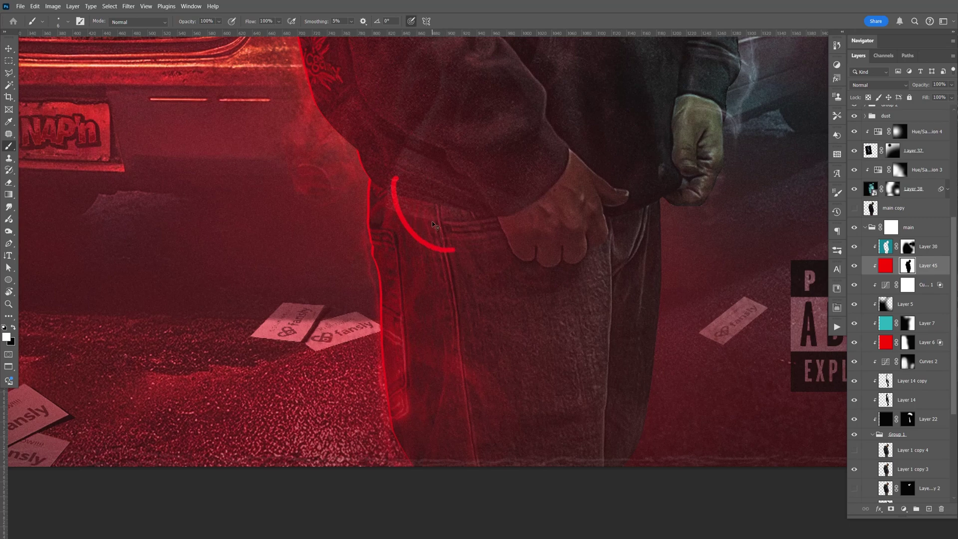
key("ctrl+z")
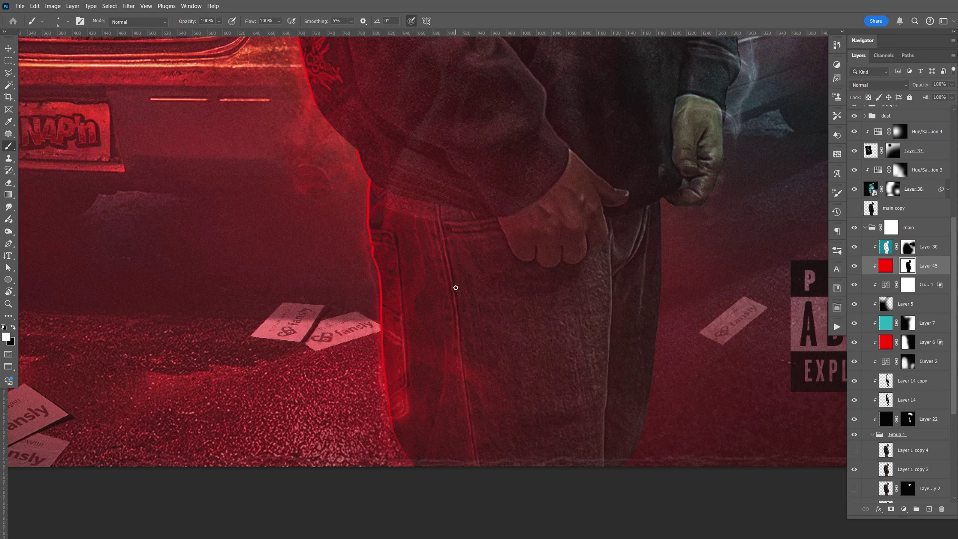
- Draw a Pen path along the lower edge of the forearm sleeve, from beside the winged print down to the hand
key("p")
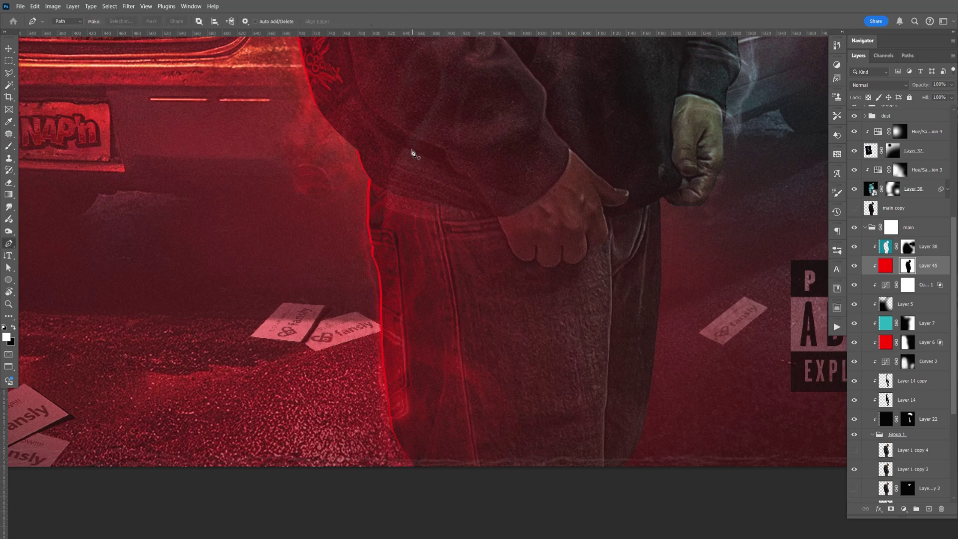
left_click_drag(503, 226, 541, 348)
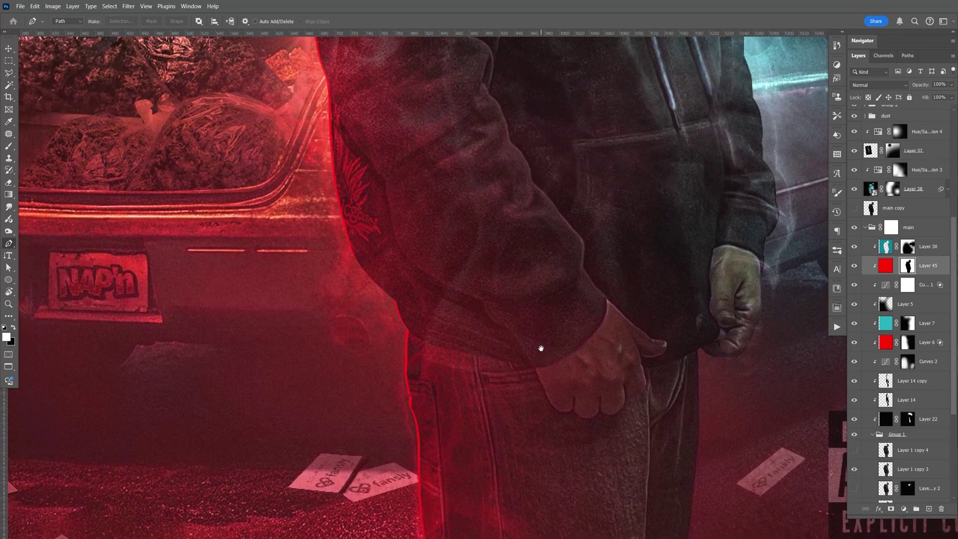
left_click_drag(453, 222, 461, 244)
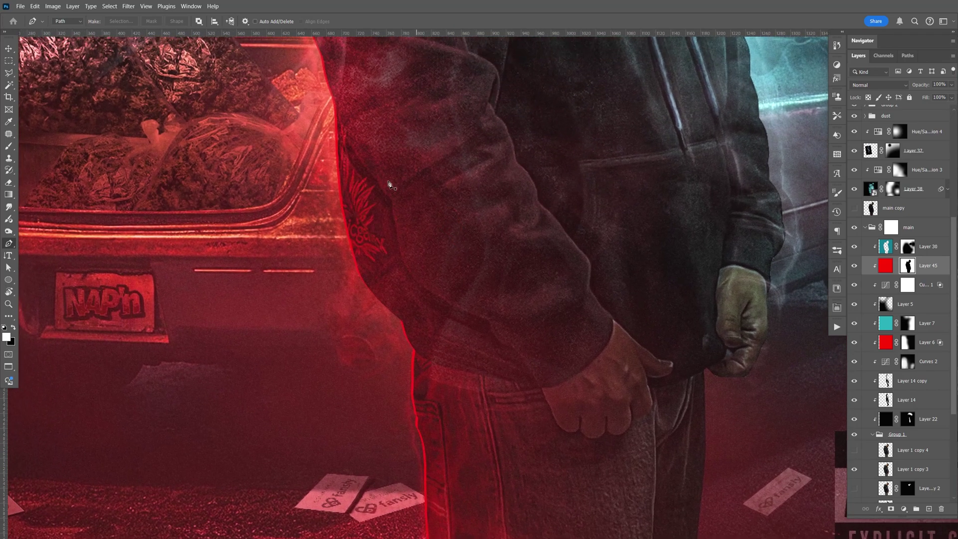
left_click(351, 145)
left_click(391, 198)
left_click_drag(396, 202, 391, 199)
left_click_drag(421, 283, 447, 303)
left_click(488, 320)
left_click_drag(504, 343, 513, 348)
left_click_drag(536, 380, 542, 392)
left_click_drag(564, 429, 572, 433)
left_click(577, 430)
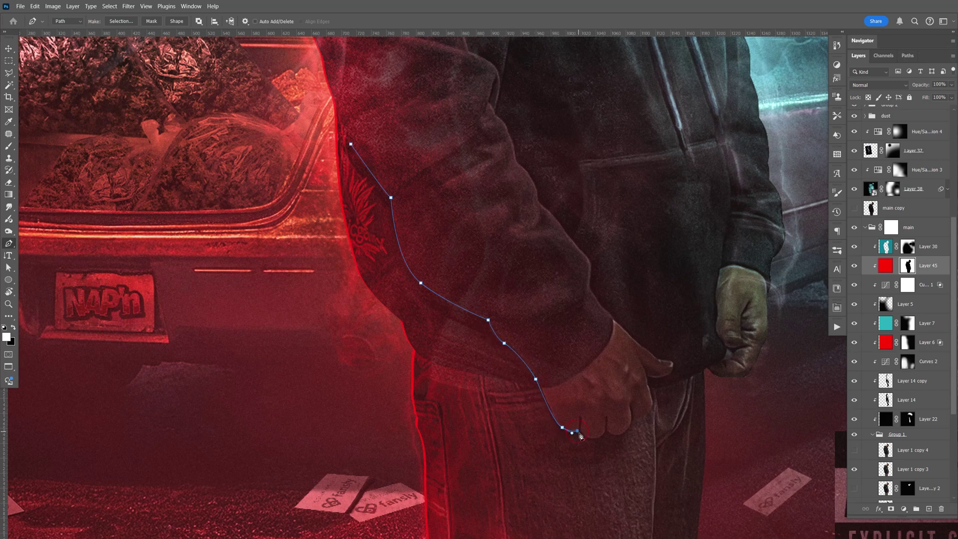
- Stroke the sleeve path on the mask with the Brush and Simulate Pressure enabled
right_click(491, 325)
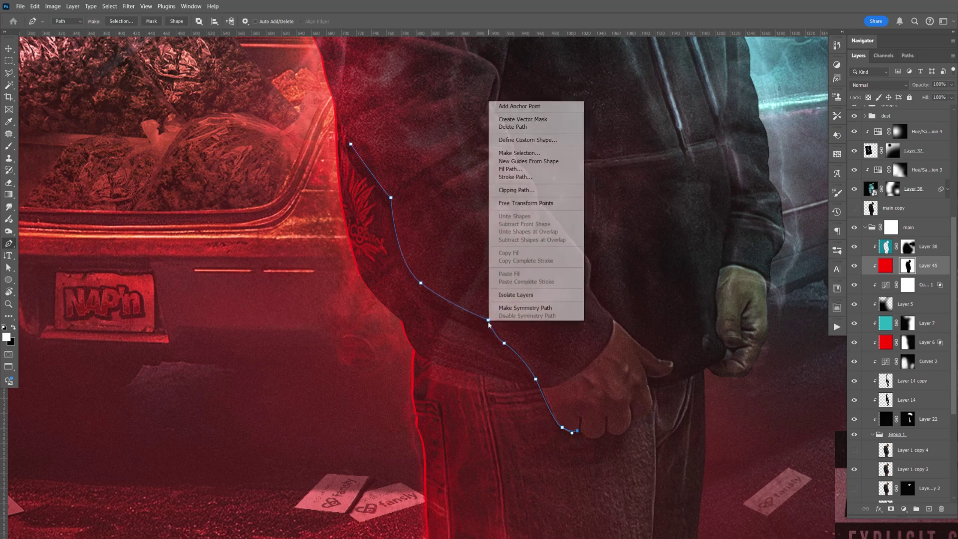
left_click(516, 177)
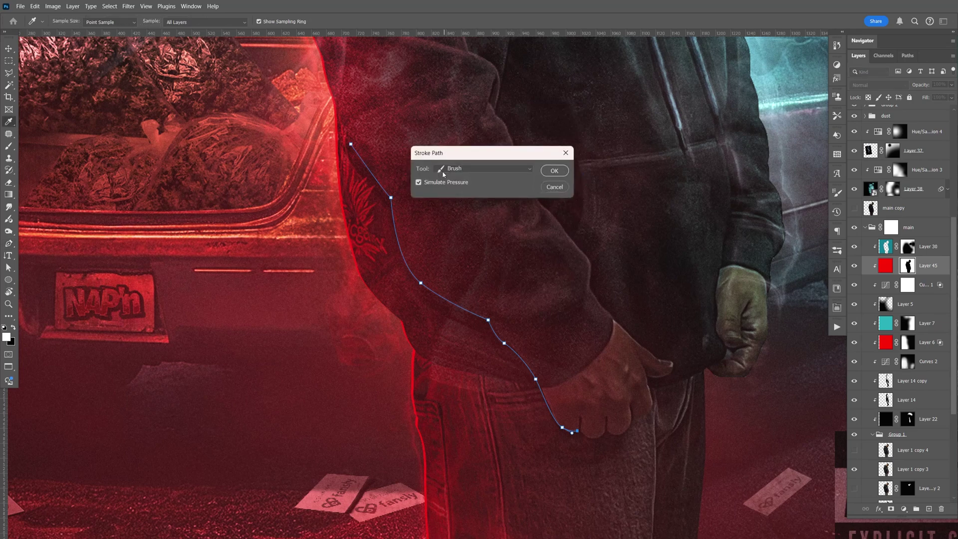
left_click(529, 172)
left_click(474, 189)
left_click(554, 171)
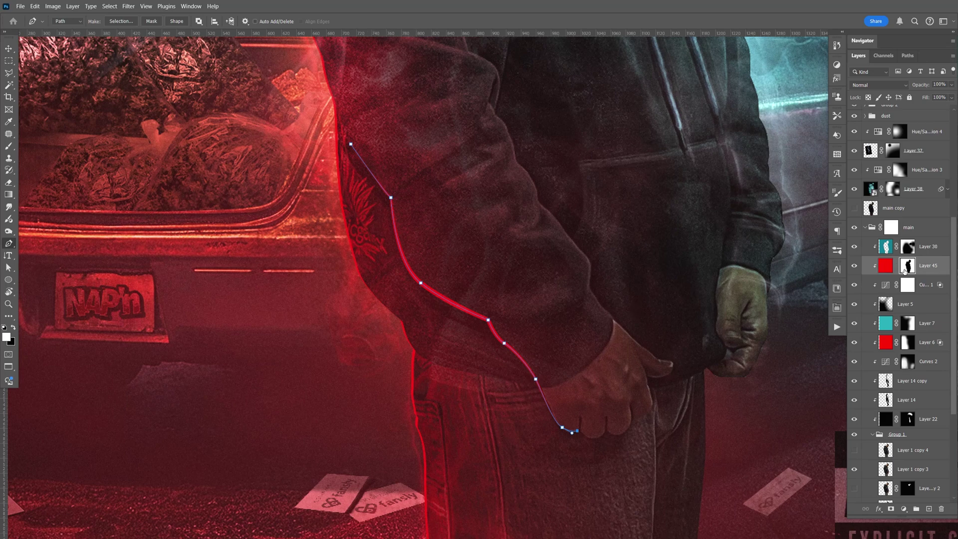
- Create a new empty path to release the stroked sleeve path, and return to the layer list
left_click(908, 55)
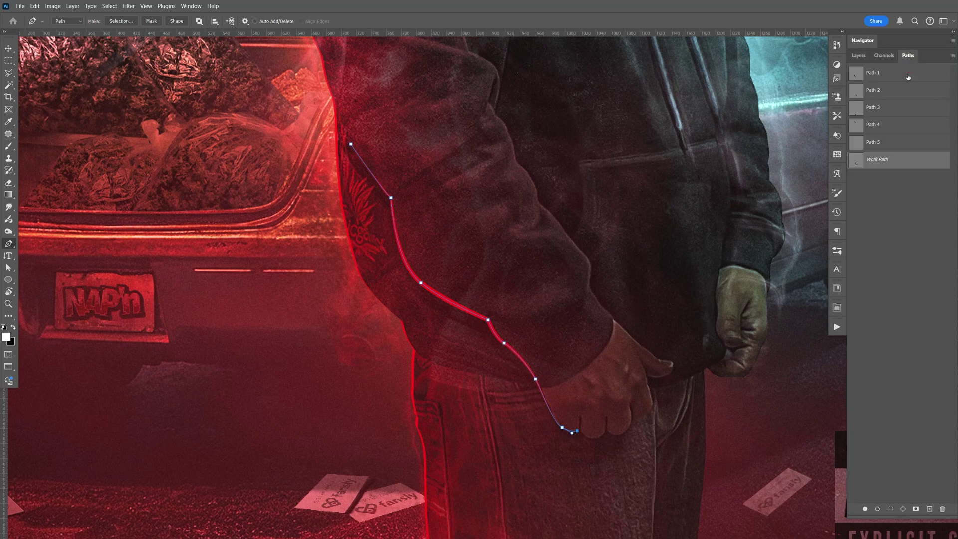
left_click(929, 509)
left_click(859, 56)
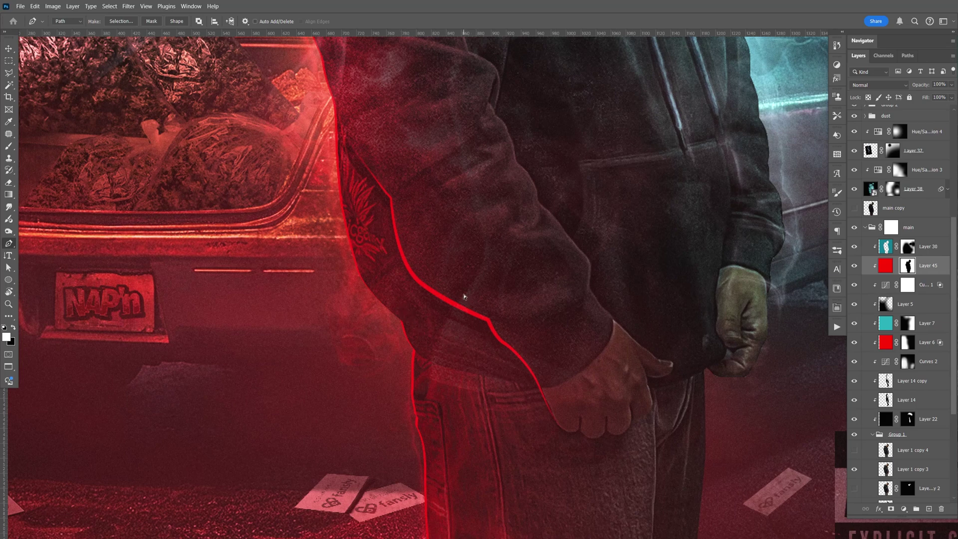
- Draw a curved path along the fold below the winged print and stroke it with the Brush using Simulate Pressure
scroll(465, 297, "up", 4)
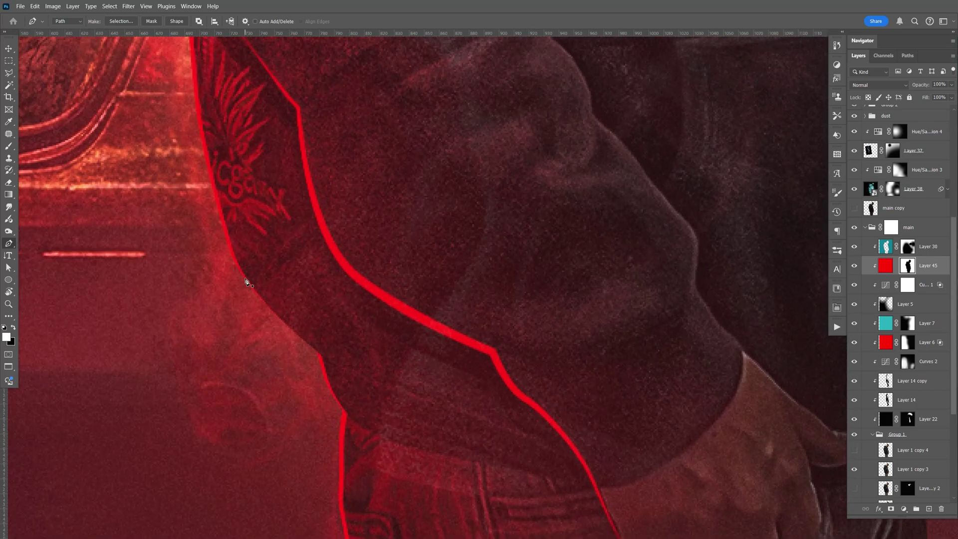
left_click_drag(244, 276, 255, 287)
left_click_drag(388, 383, 492, 423)
right_click(492, 423)
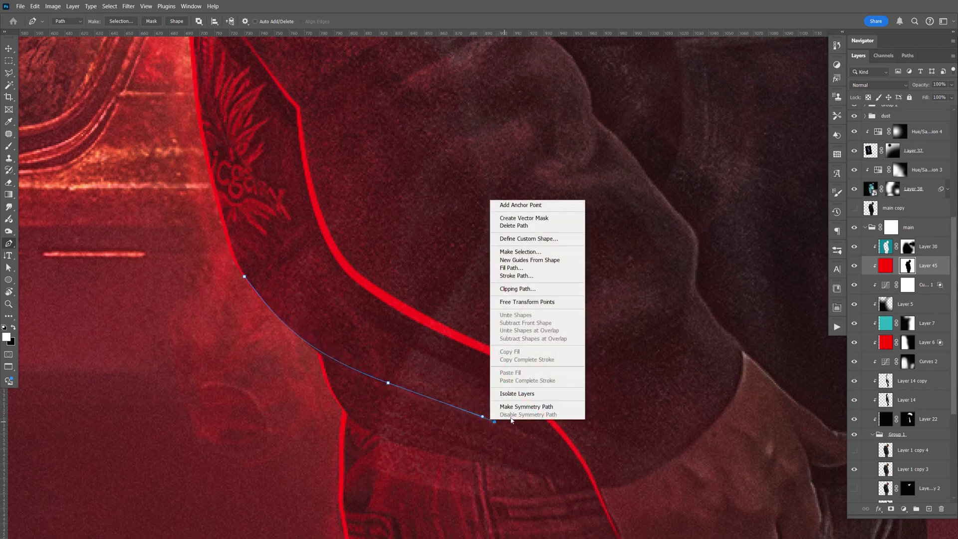
left_click(523, 275)
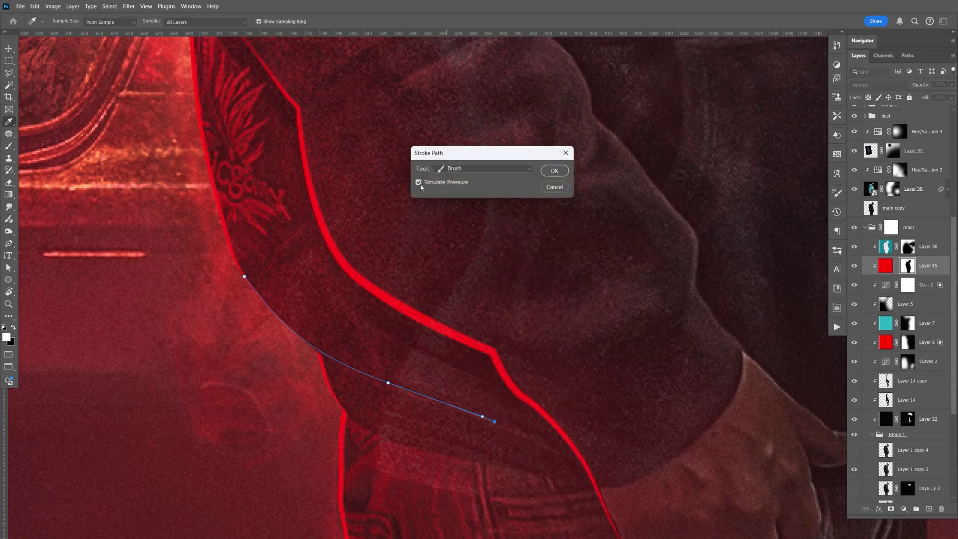
left_click(555, 173)
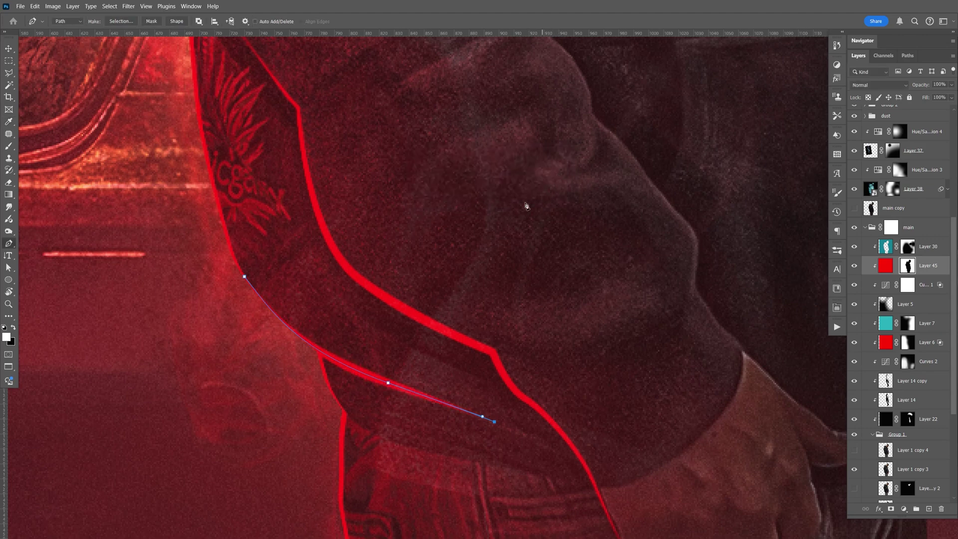
- Add another empty path to release the stroked fold path, and go back to the layers
left_click(907, 55)
left_click(929, 493)
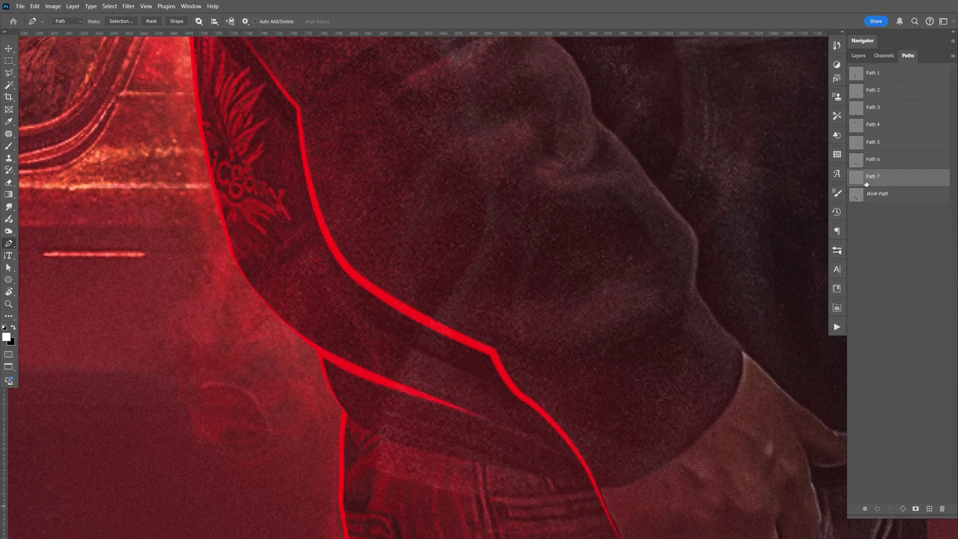
left_click(858, 56)
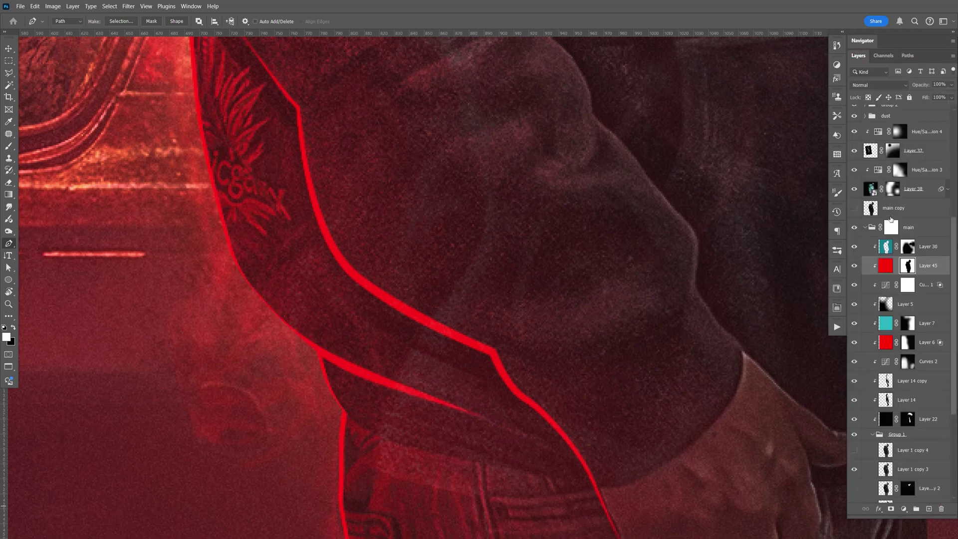
- Draw a curved path along the hoodie's shoulder seam below the hood and stroke it with the Stroke Brush Path action
left_click(837, 327)
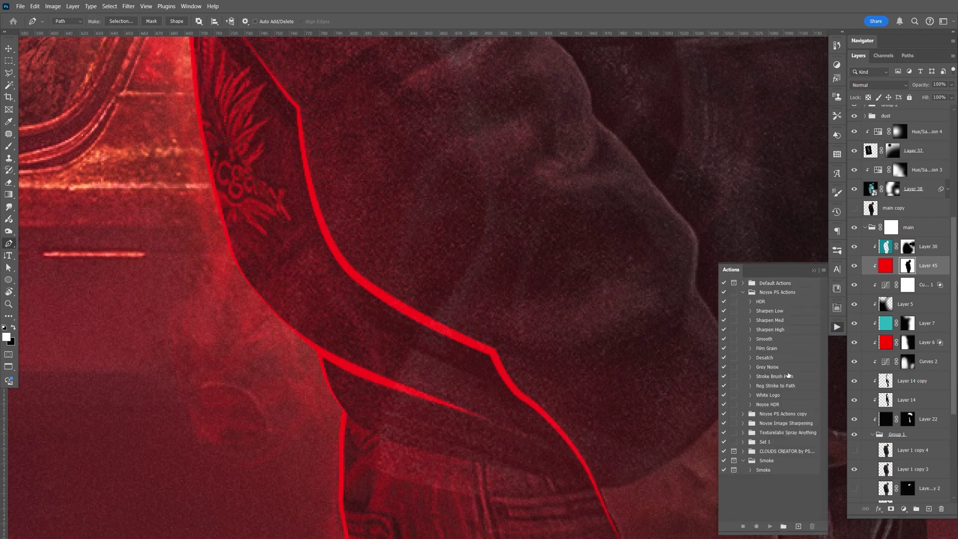
left_click_drag(629, 382, 492, 255)
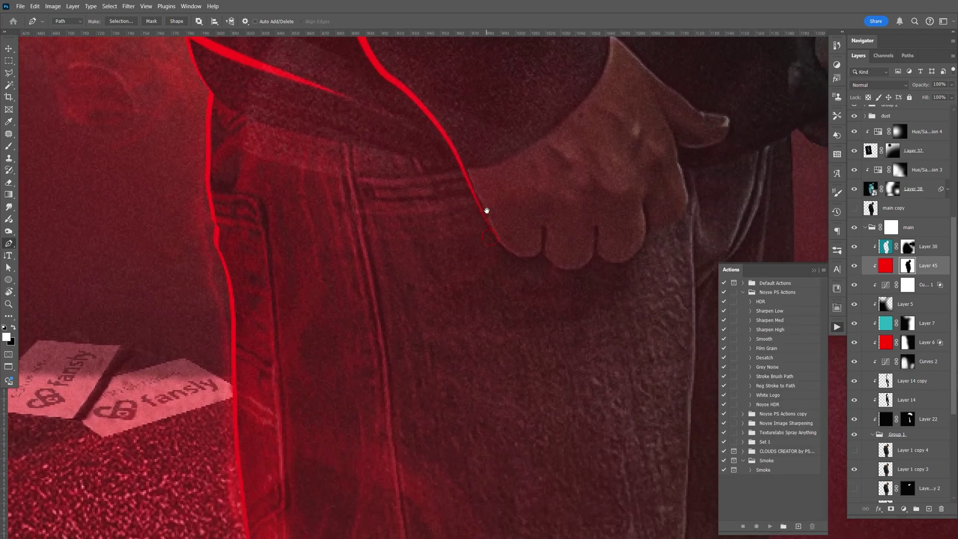
left_click_drag(487, 210, 498, 166)
left_click_drag(485, 81, 486, 248)
left_click_drag(550, 167, 496, 289)
left_click_drag(560, 260, 510, 314)
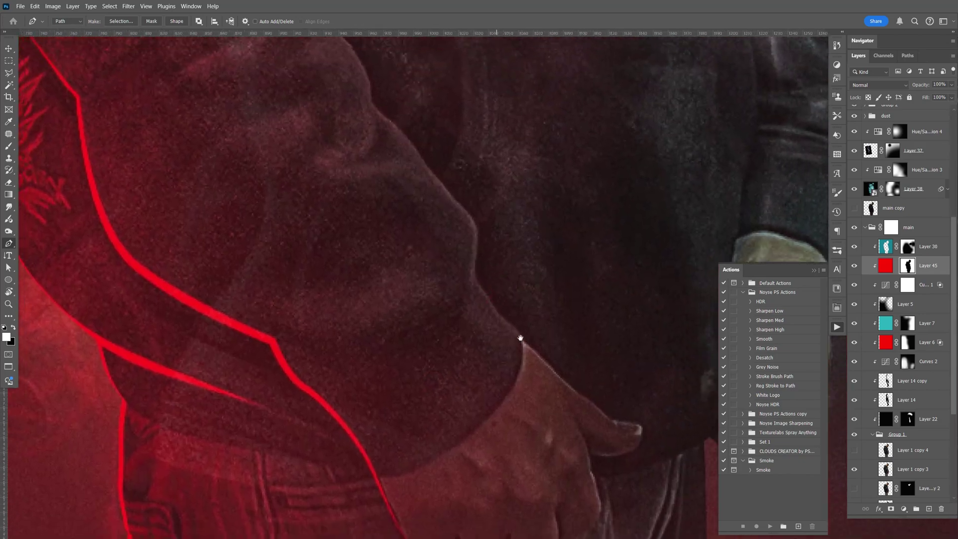
scroll(510, 315, "left", 10)
scroll(510, 315, "up", 5)
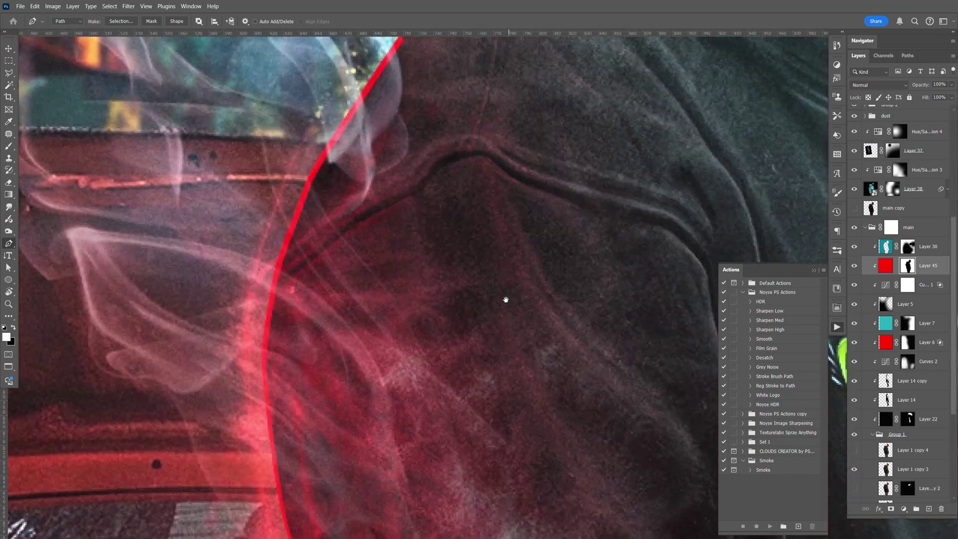
scroll(505, 300, "up", 5)
scroll(506, 299, "right", 2)
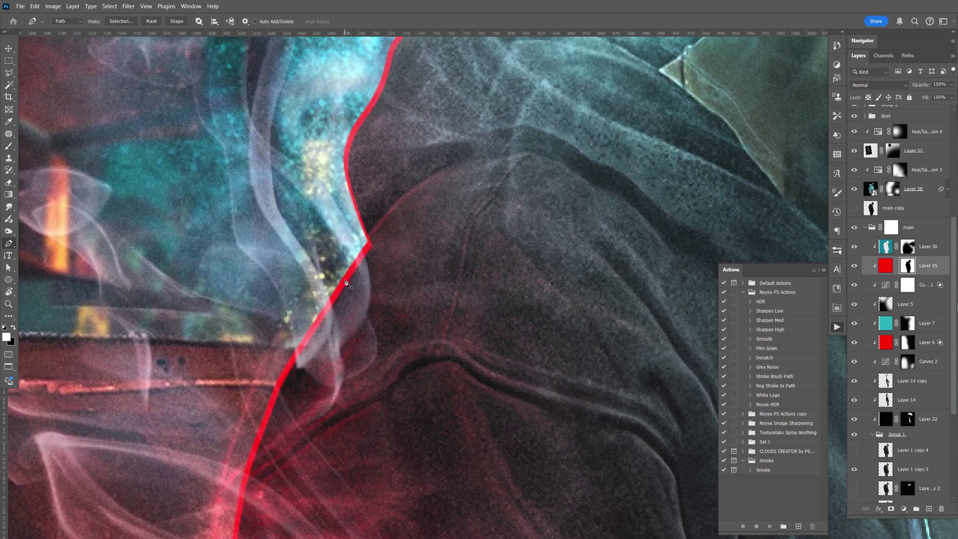
left_click_drag(463, 164, 522, 148)
left_click(773, 377)
left_click(770, 526)
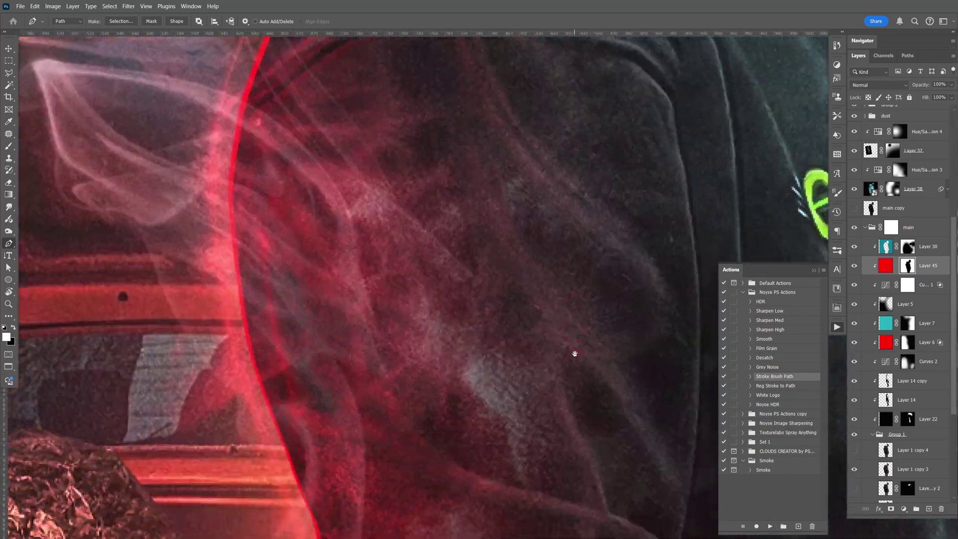
- Draw a curved path along the hoodie's bottom hem, just above the jeans pocket
left_click_drag(574, 354, 574, 304)
mouse_move(574, 424)
left_mouse_down()
mouse_move(571, 319)
mouse_move(556, 301)
mouse_move(564, 327)
left_mouse_up()
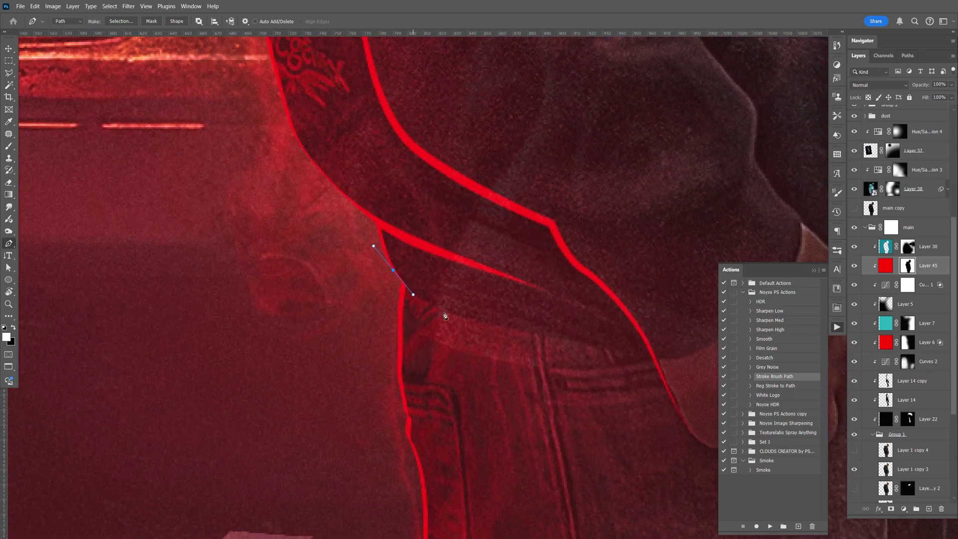
left_click_drag(509, 327, 574, 339)
- Set the brush size to 3 px and stroke the hem path with the Stroke Brush Path action
key("b")
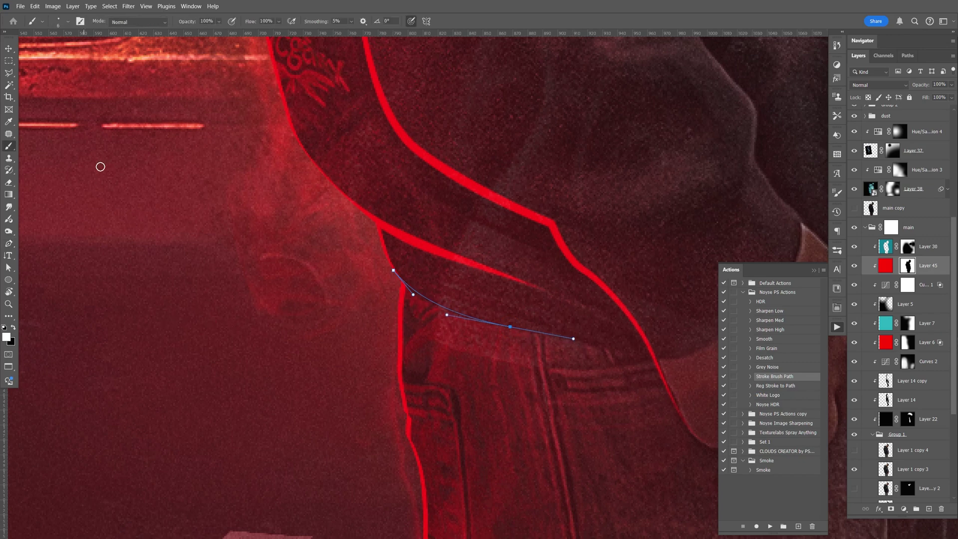
left_click(69, 22)
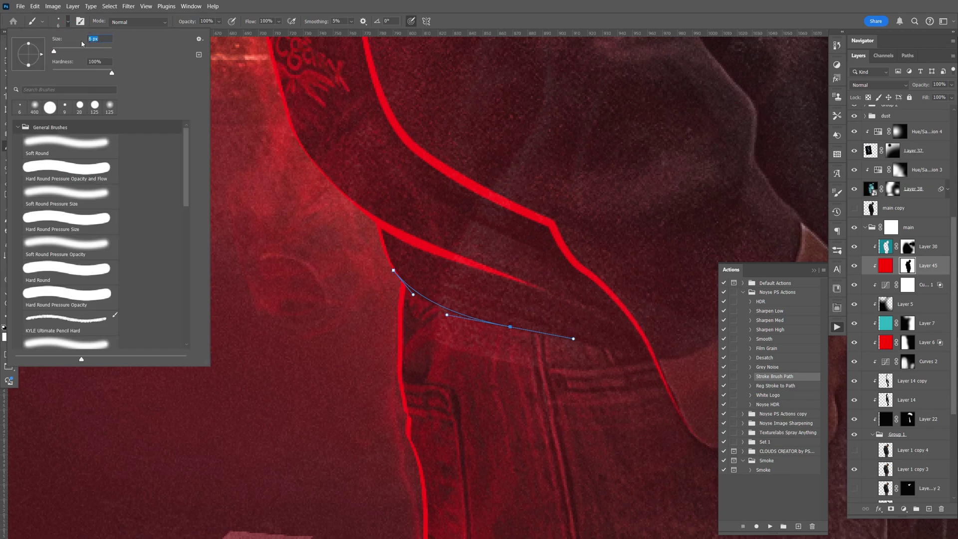
type("3")
key("Return")
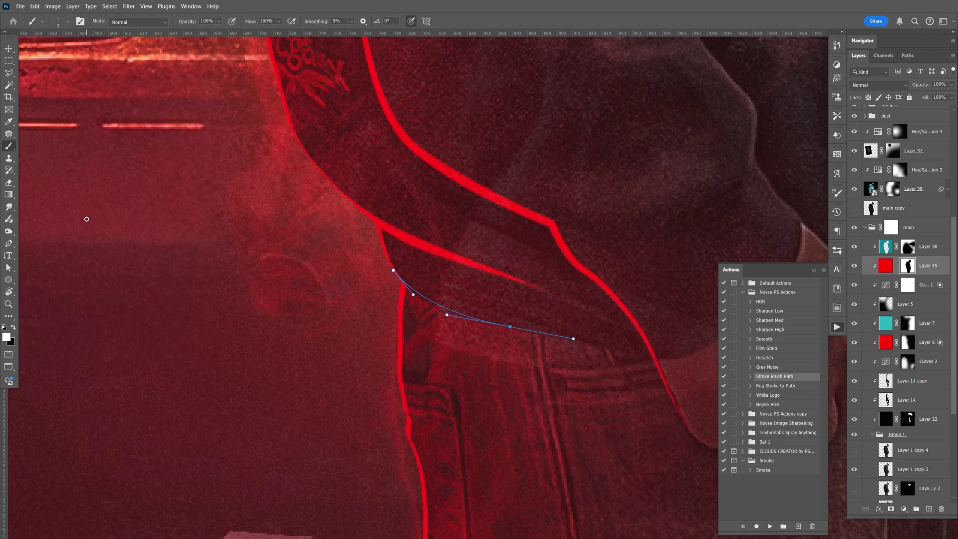
key("p")
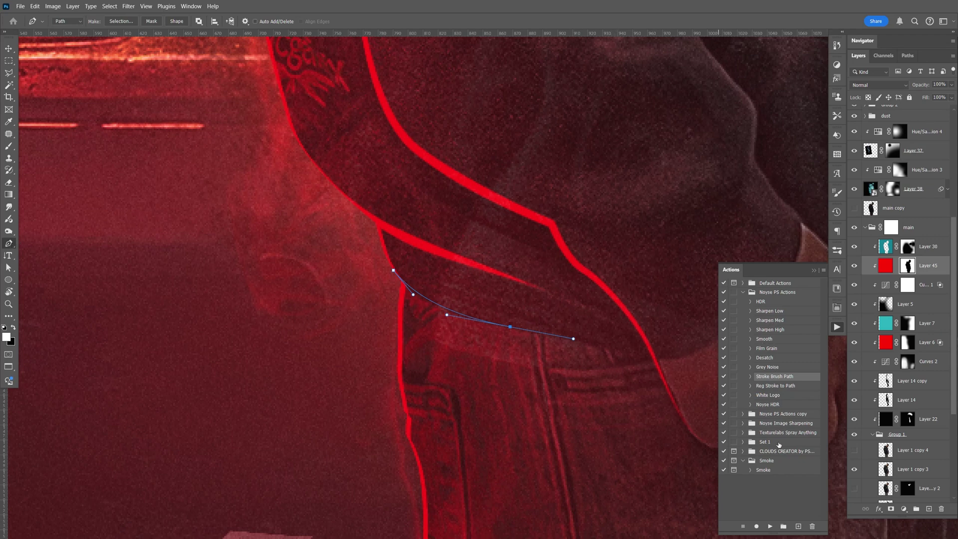
left_click(770, 527)
- In Layer 45's blending options, split the Underlying Layer black slider of Blend If to 0 / 14 and apply it
left_click(904, 268)
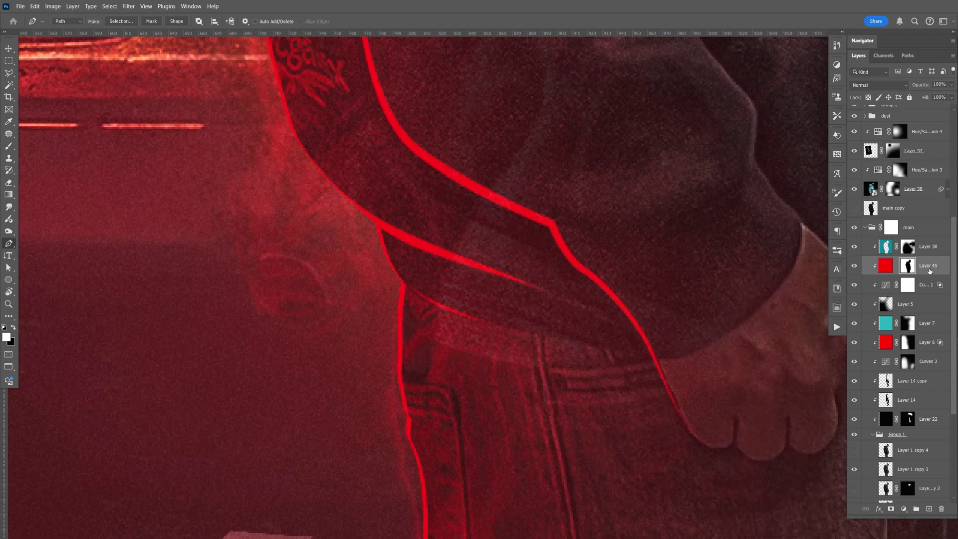
left_click(943, 270)
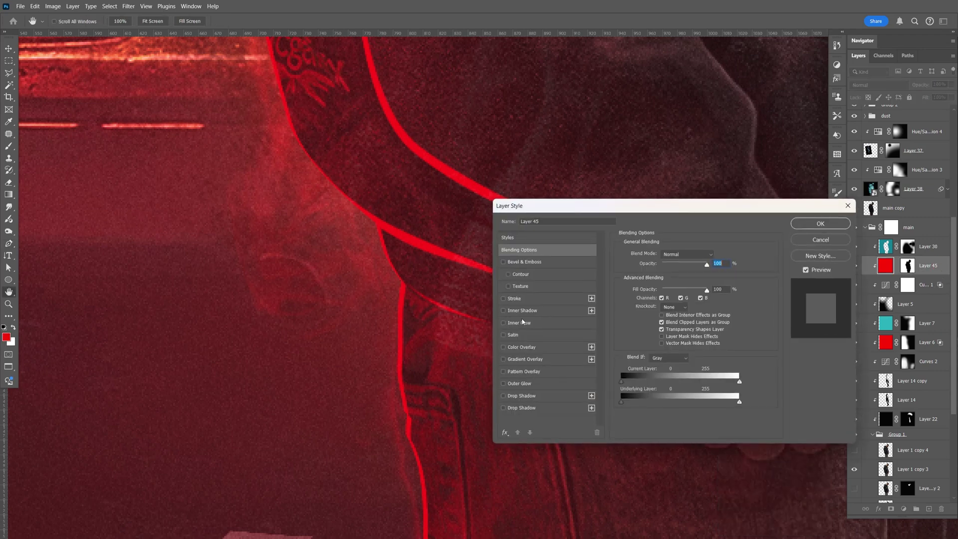
left_click_drag(449, 339, 286, 340)
left_click_drag(469, 377, 306, 336)
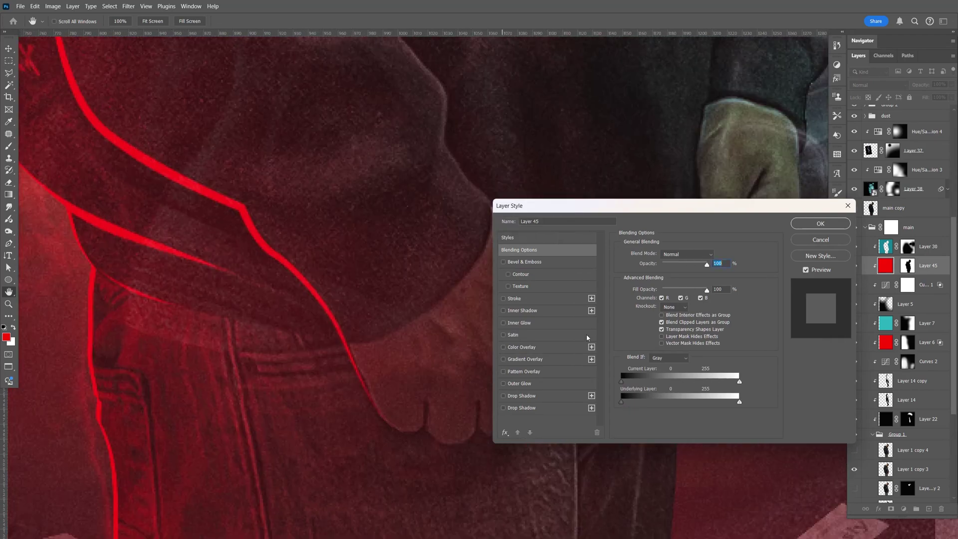
left_click(518, 253)
key("alt")
left_click_drag(625, 406, 628, 407)
left_click_drag(623, 406, 625, 406)
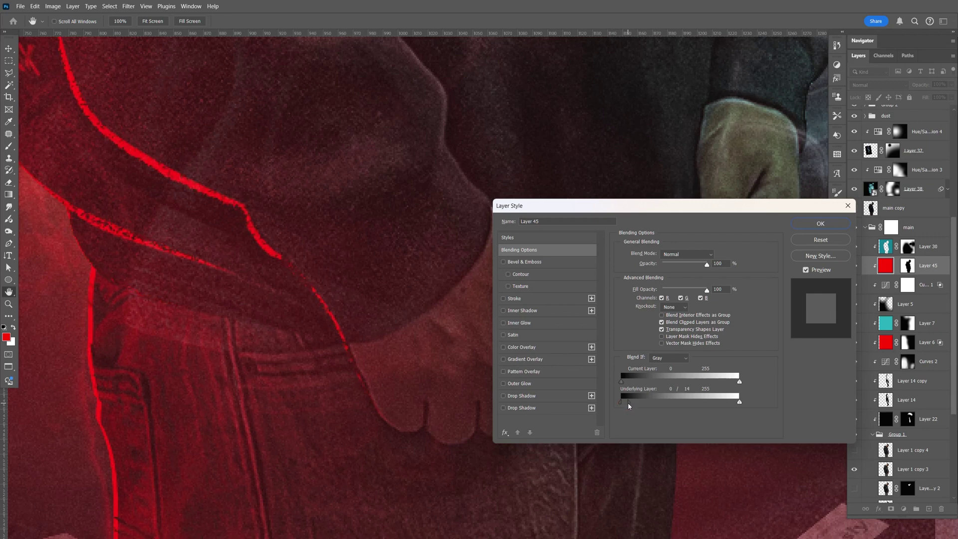
left_click(820, 227)
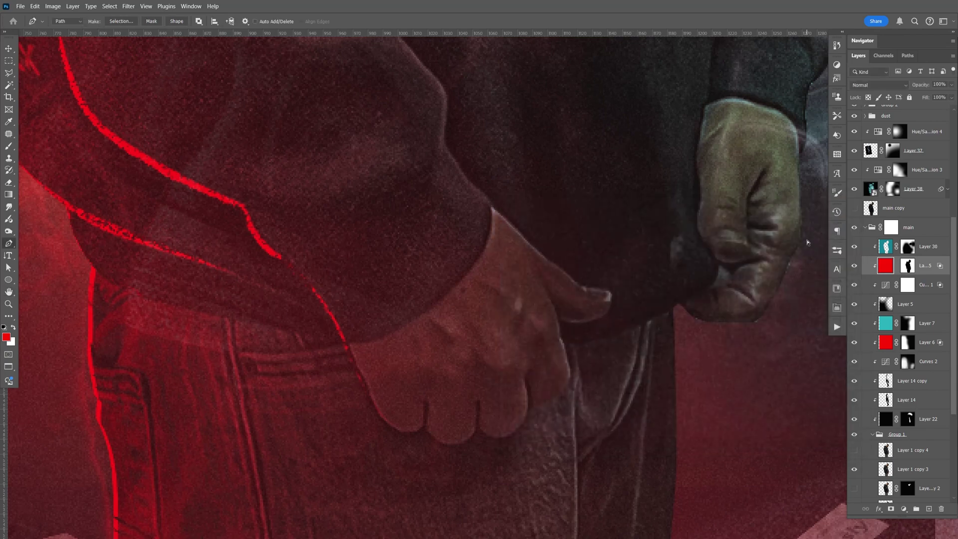
- Target Layer 45's mask and set up a black soft brush of 149 px with 0% hardness
key("ctrl+minus")
key("ctrl+minus")
key("ctrl+minus")
left_click_drag(504, 50, 552, 268)
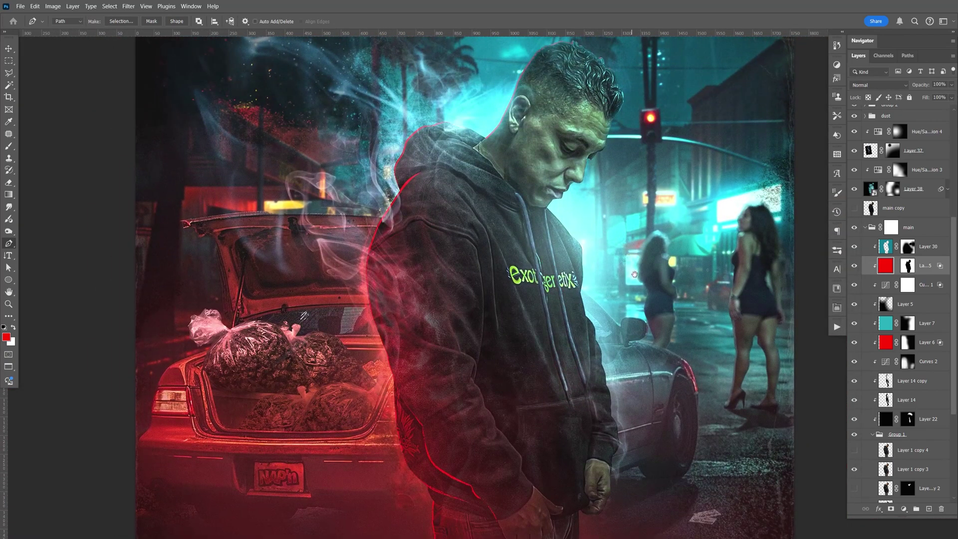
left_click_drag(634, 274, 629, 289)
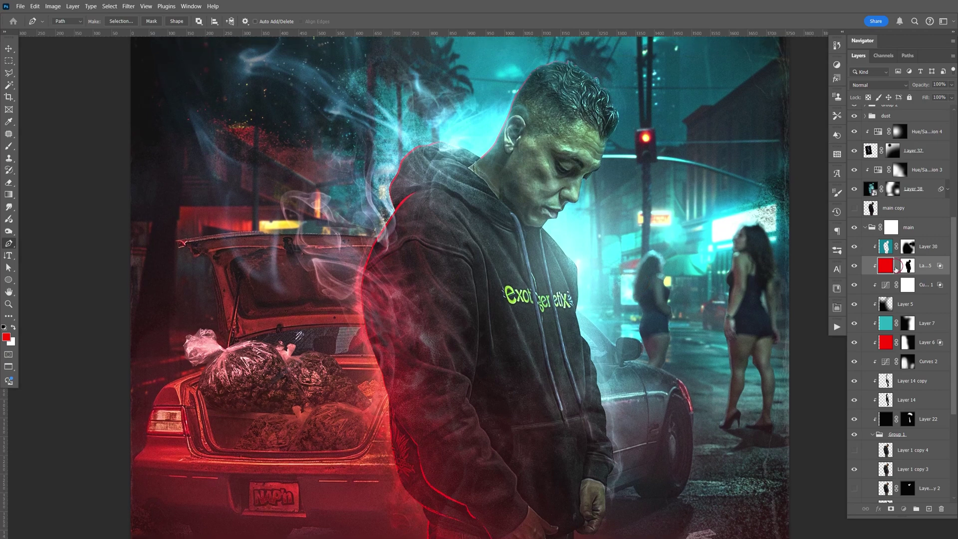
left_click(907, 265)
key("b")
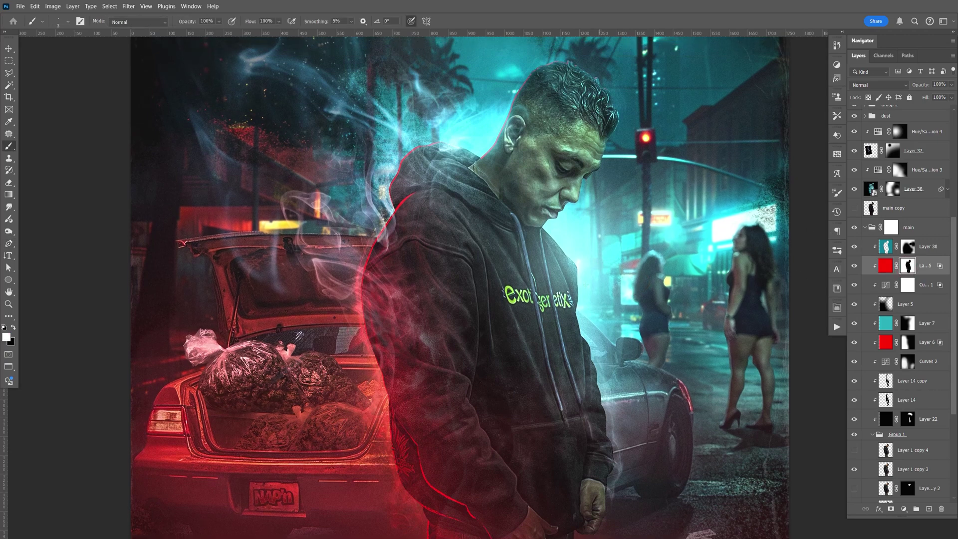
key("x")
left_click(68, 22)
mouse_move(55, 51)
left_mouse_down()
mouse_move(90, 50)
mouse_move(102, 73)
mouse_move(34, 78)
left_mouse_up()
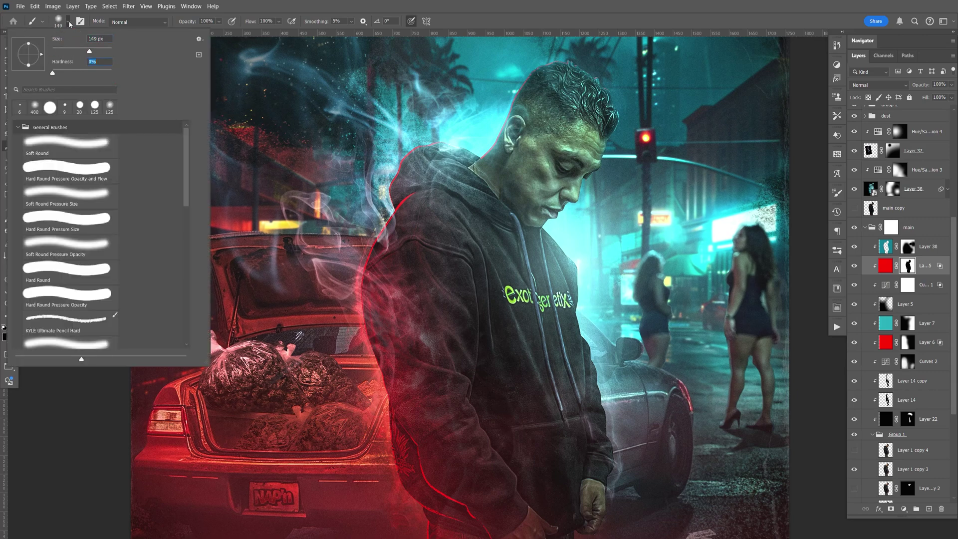
key("Return")
- Enlarge the brush to 800 px and paint black on Layer 45's mask to fade the rim light around the head and hood
key("bracketright")
key("bracketright")
key("bracketright")
key("bracketright")
key("bracketright")
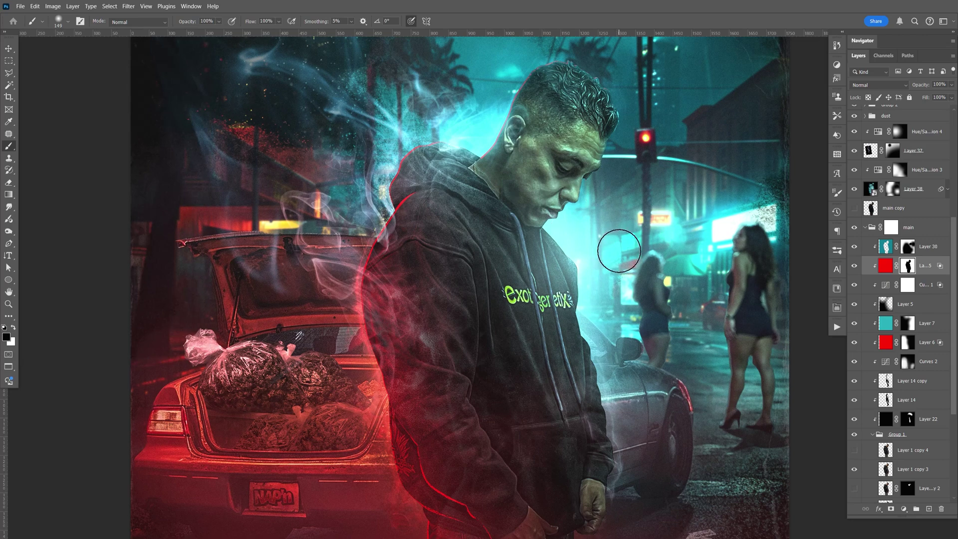
key("bracketright")
key("bracketright")
key("bracketright")
key("bracketright")
scroll(610, 251, "down", 5)
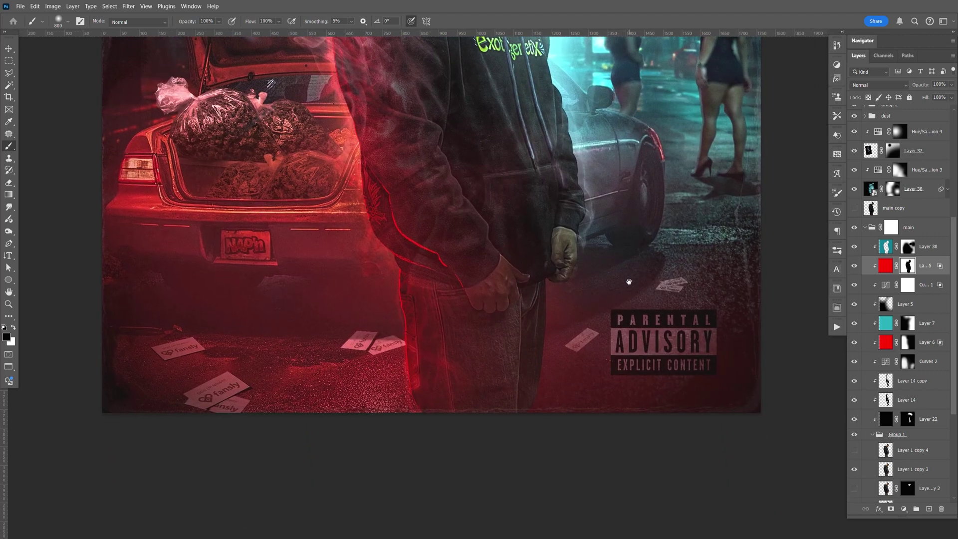
scroll(619, 294, "up", 8)
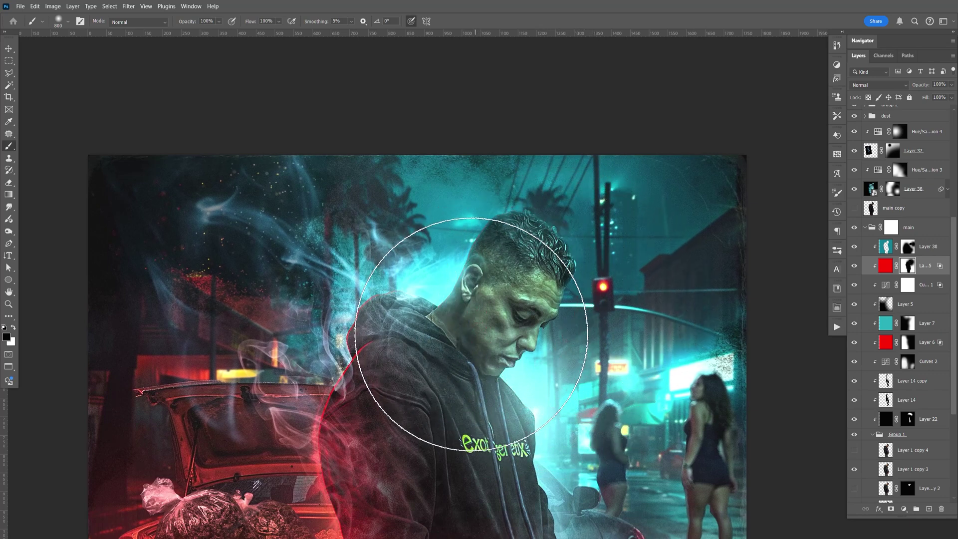
mouse_move(471, 334)
left_mouse_down()
mouse_move(477, 413)
mouse_move(456, 440)
mouse_move(481, 437)
left_mouse_up()
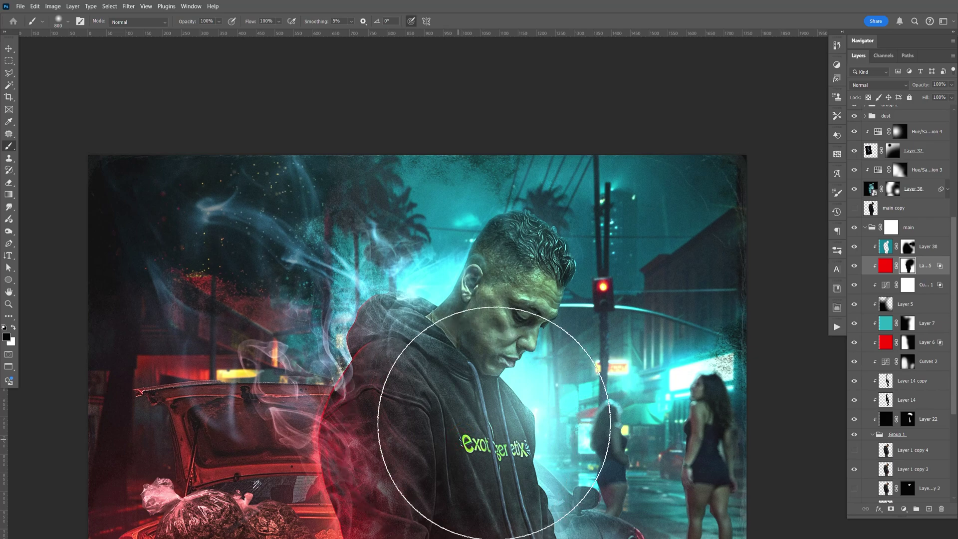
left_click(271, 227)
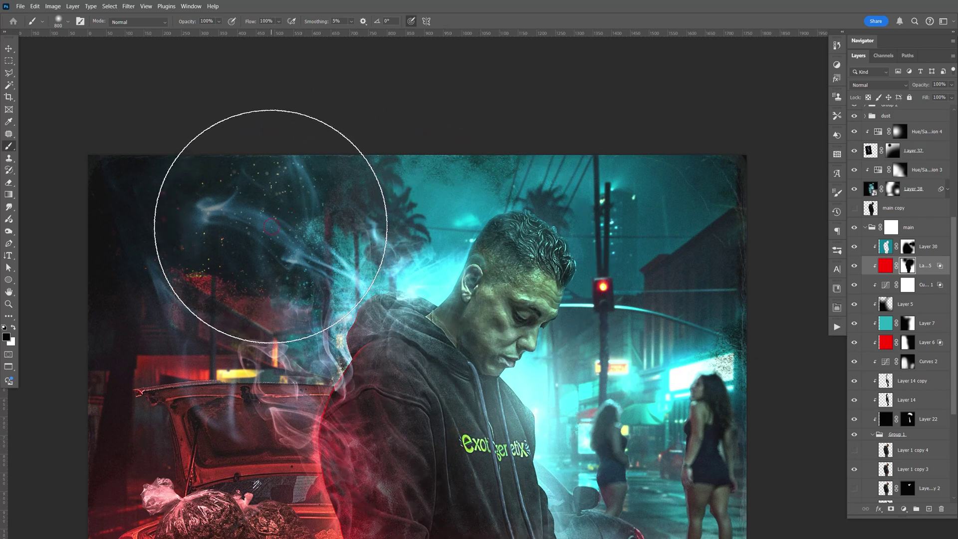
left_click_drag(514, 252, 467, 75)
left_click_drag(511, 502, 527, 314)
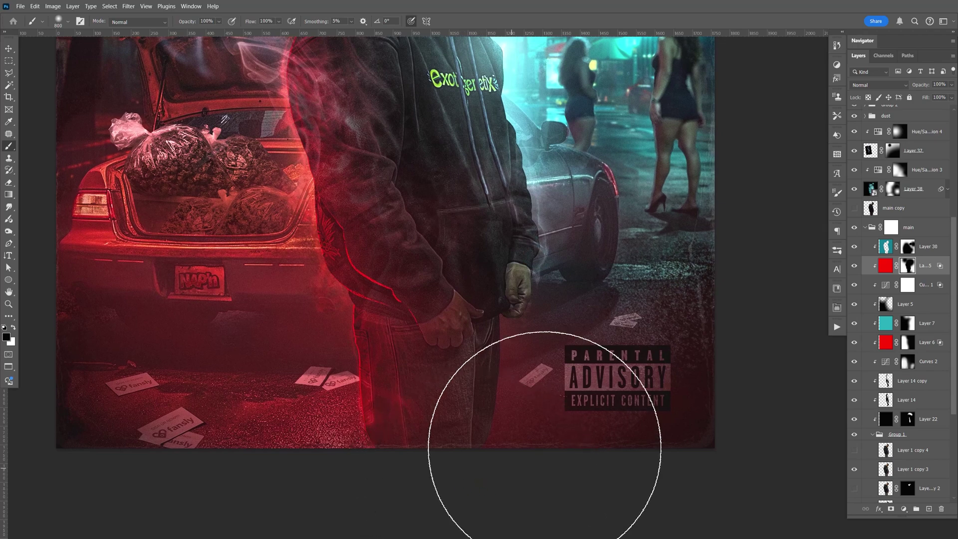
- Hide and show Layer 45 again to compare the figure with and without the red rim light
left_click_drag(633, 329, 701, 428)
left_click_drag(641, 300, 637, 281)
left_click(854, 266)
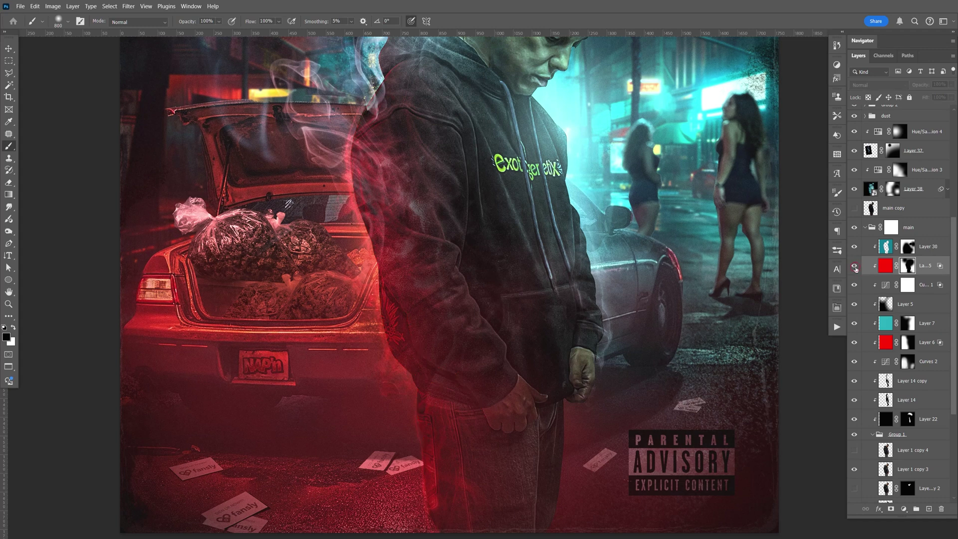
left_click(855, 267)
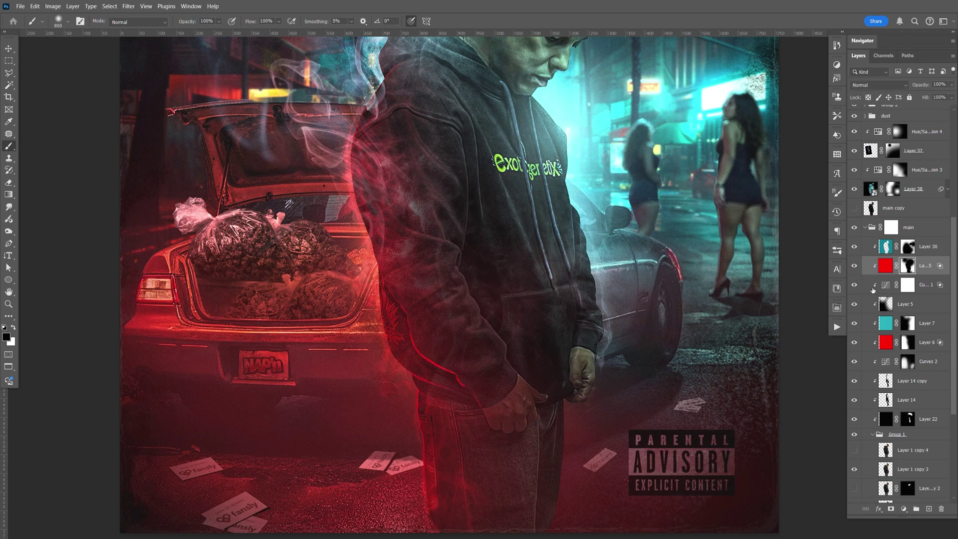